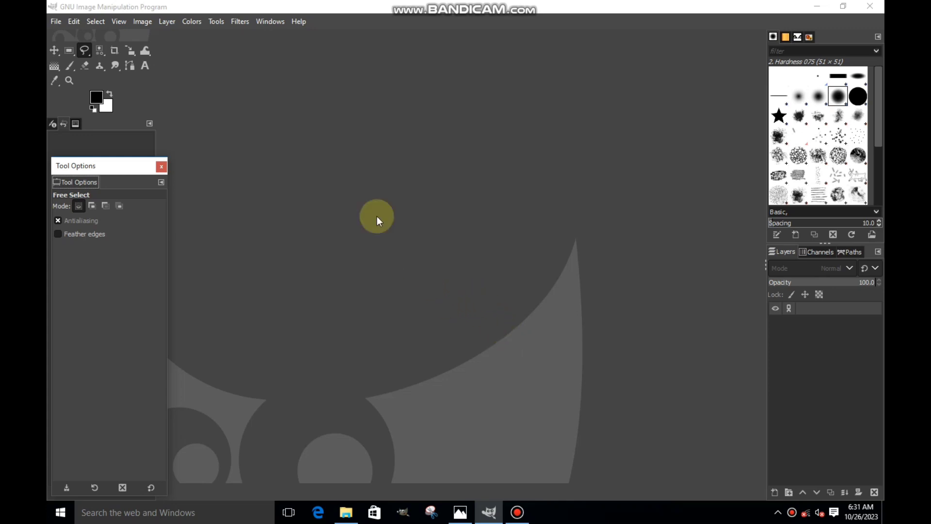
Step: Create a new blank 1920 × 1080 px image with a white background
click(56, 21)
click(78, 39)
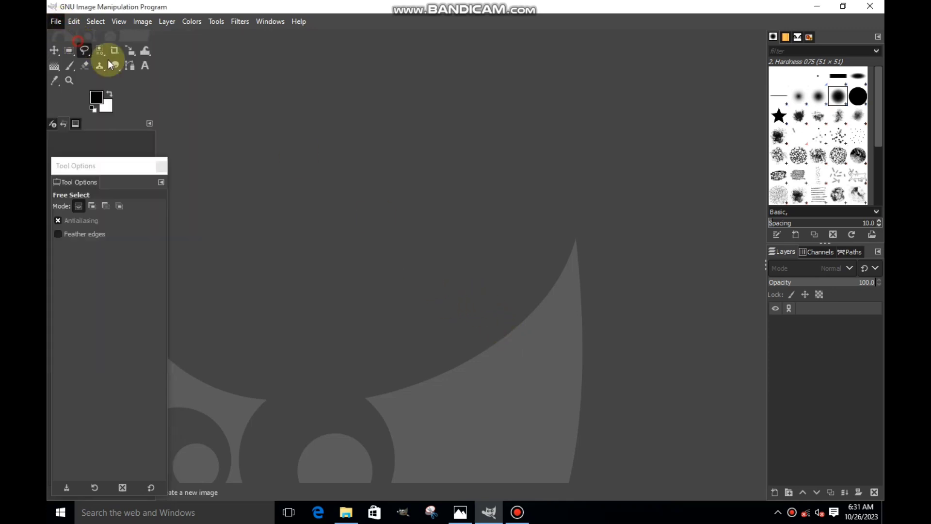
click(190, 158)
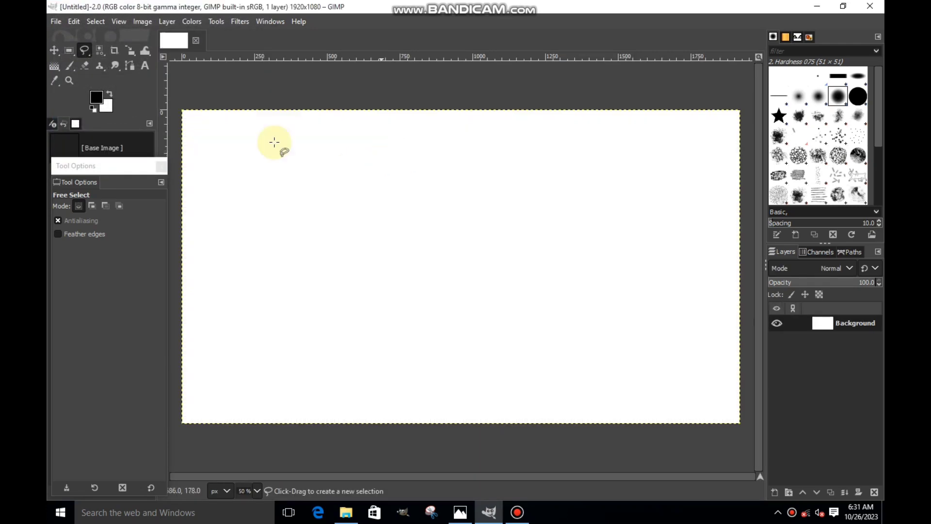
Step: Draw a wide text box across the middle of the canvas and enter the text "SR" in the Ethnocentric font
click(144, 67)
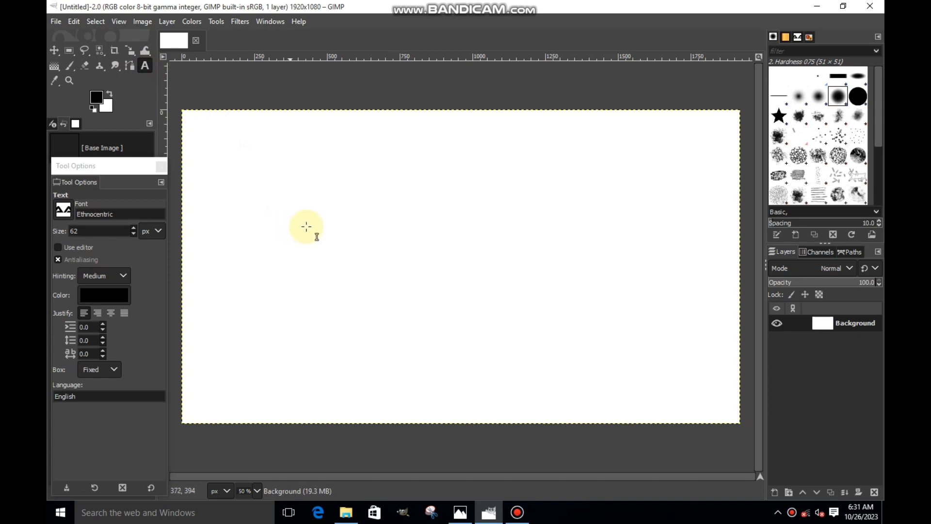
drag(289, 223, 635, 314)
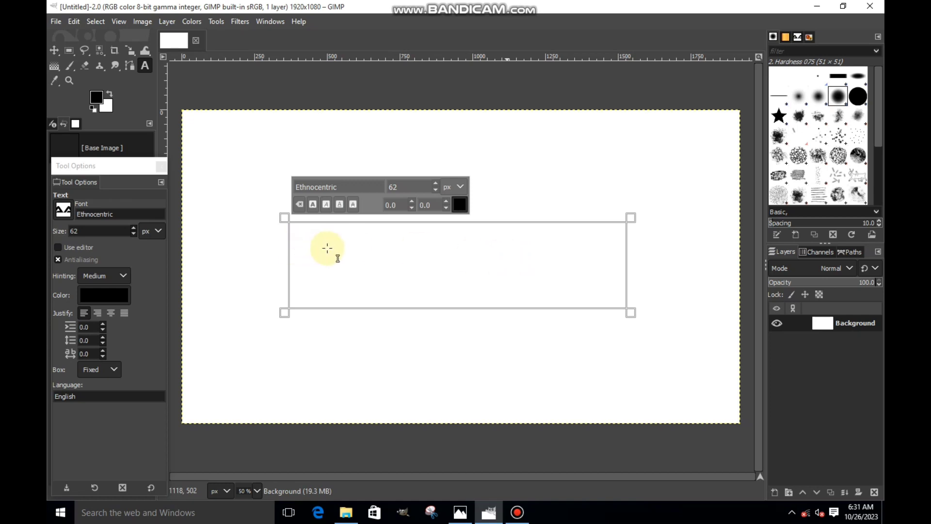
text(S)
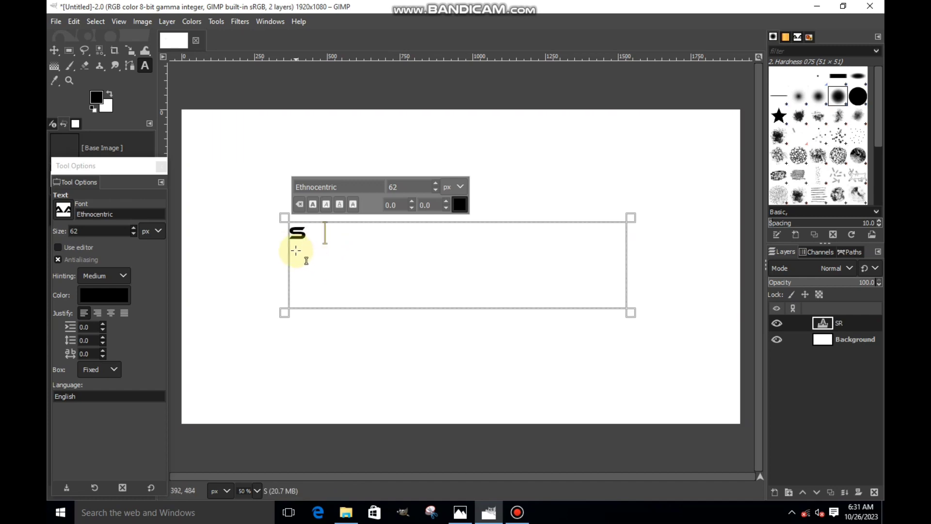
text(R)
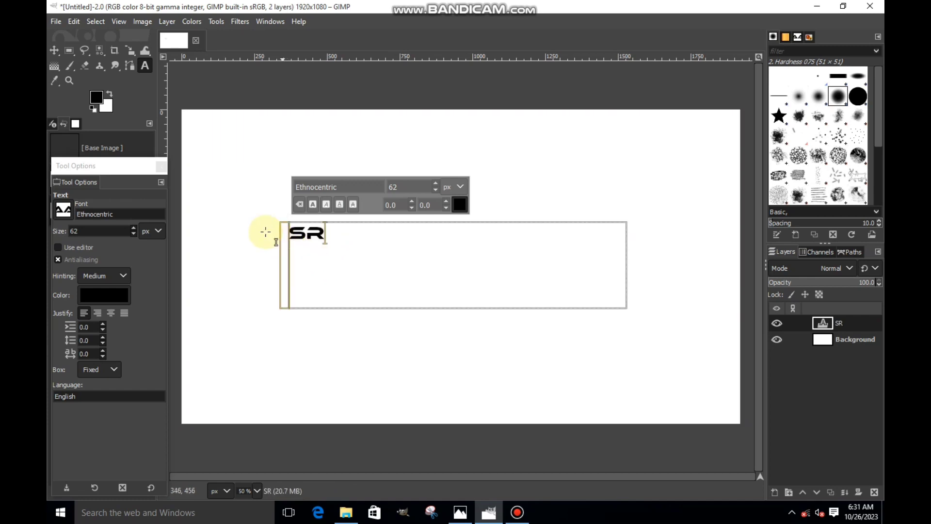
Step: Enlarge both letters of the SR text to a size of 296 px, keeping the Ethnocentric font
click(65, 213)
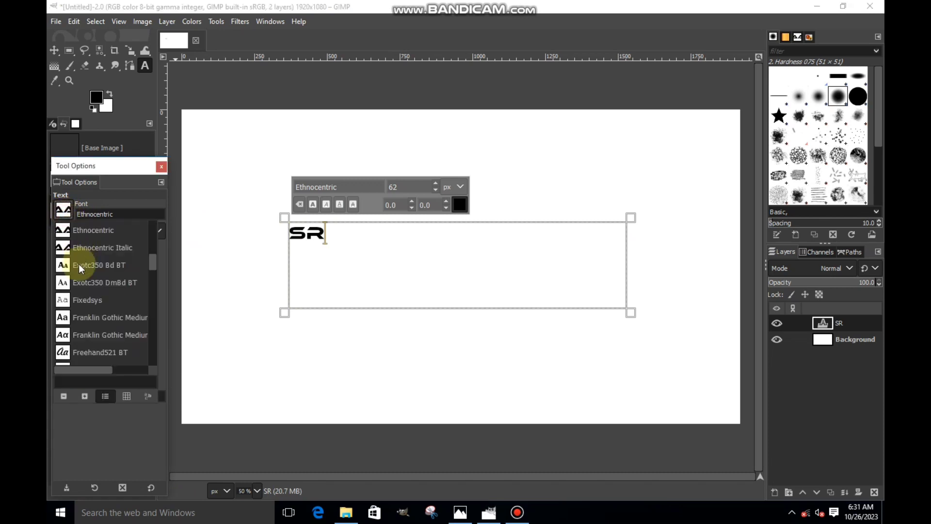
click(115, 214)
mouse_move(117, 214)
mouse_down()
mouse_move(79, 215)
mouse_move(125, 213)
mouse_up()
drag(357, 239, 241, 230)
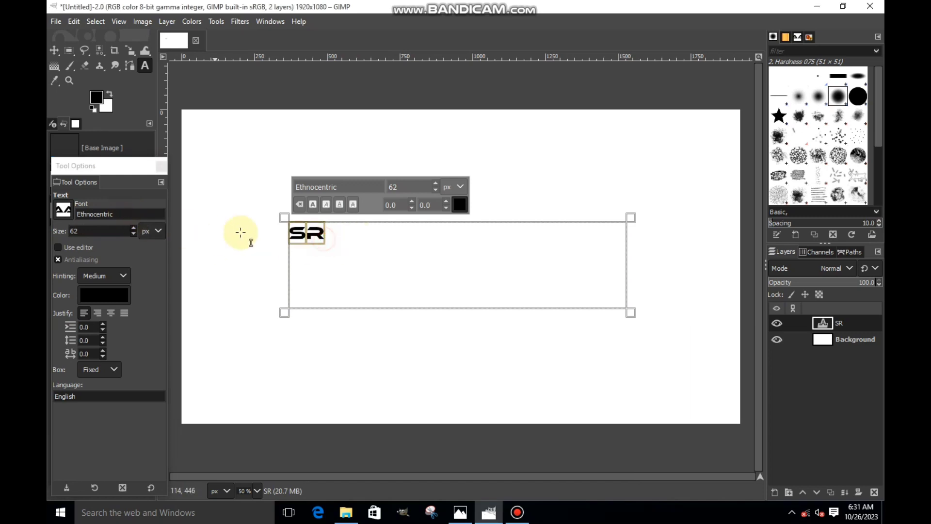
scroll(435, 187, down, 20)
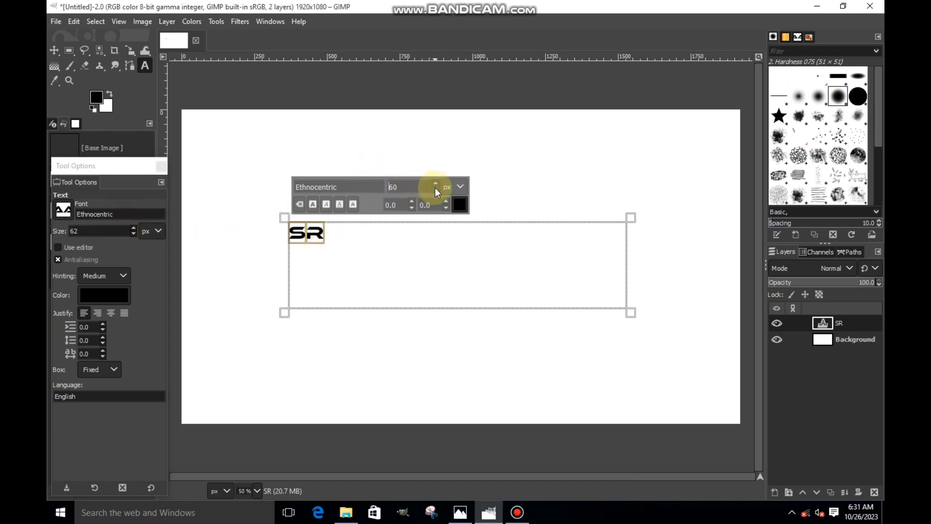
scroll(435, 187, up, 20)
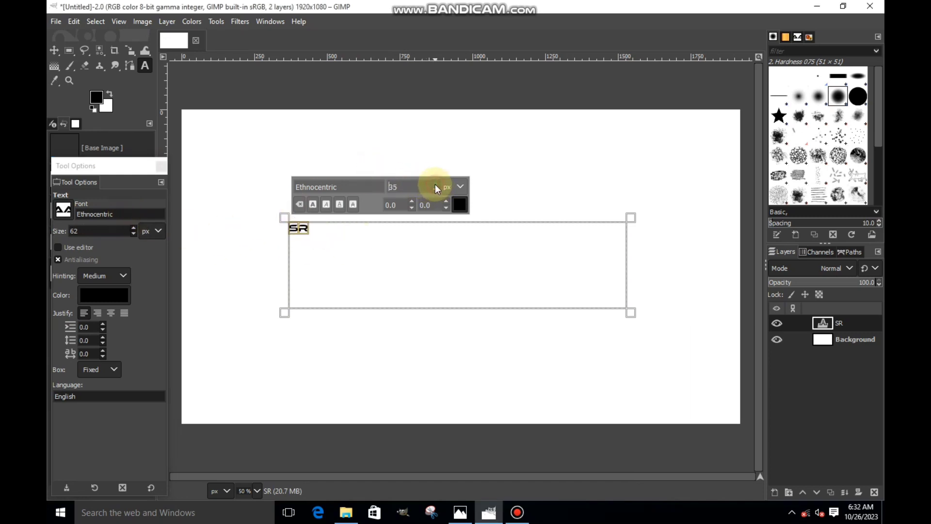
scroll(435, 187, up, 20)
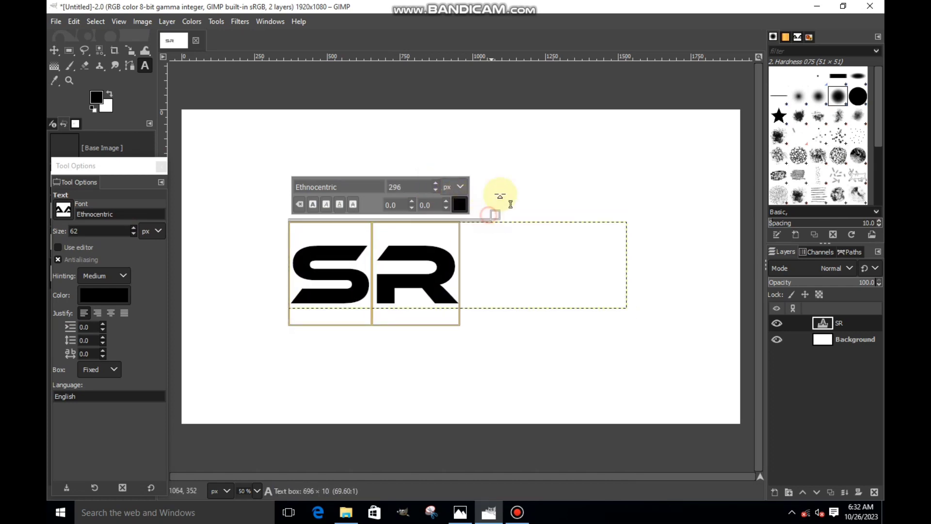
Step: Resize the text box by its edges so it encloses the enlarged letters and places SR nearer the canvas centre
drag(531, 233, 547, 349)
drag(516, 229, 536, 166)
drag(547, 252, 602, 250)
click(294, 255)
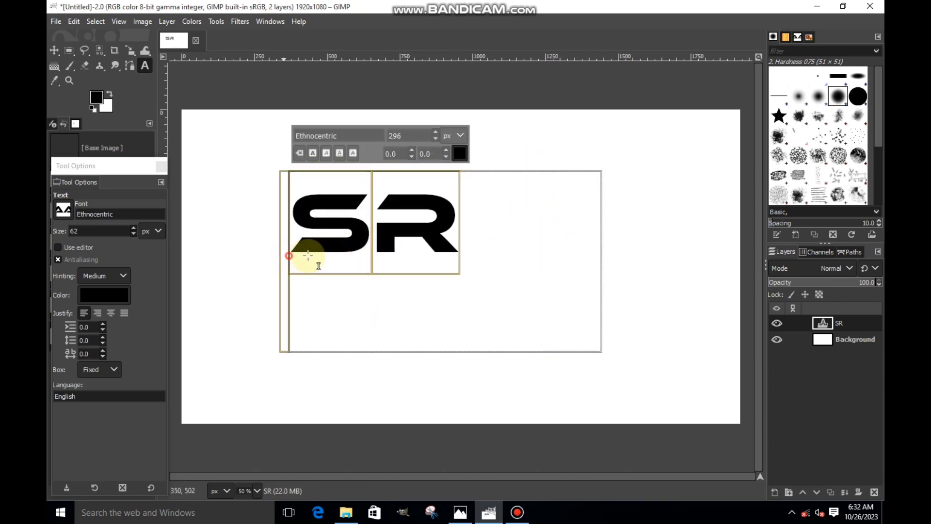
click(287, 287)
drag(287, 287, 359, 282)
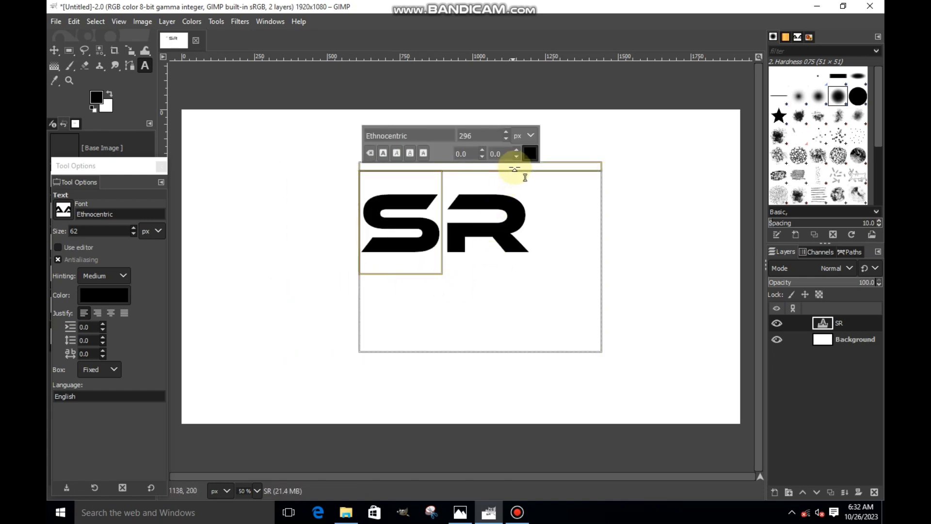
drag(519, 171, 520, 194)
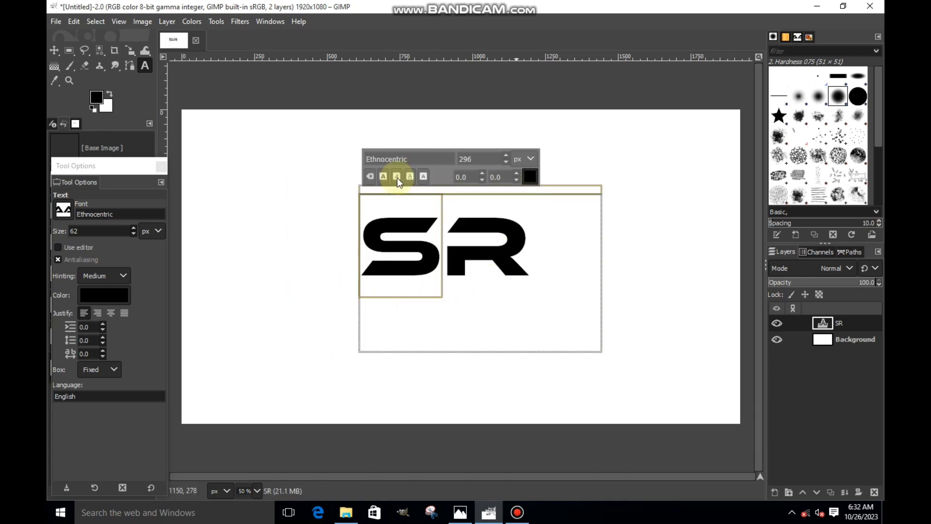
Step: Tighten the kerning of both SR letters to -10.0 and finish editing the text
click(54, 50)
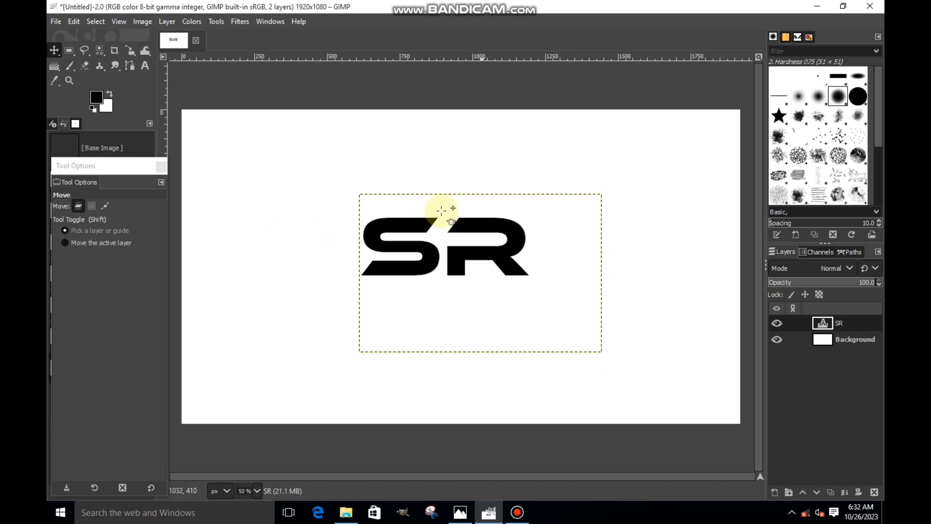
click(145, 66)
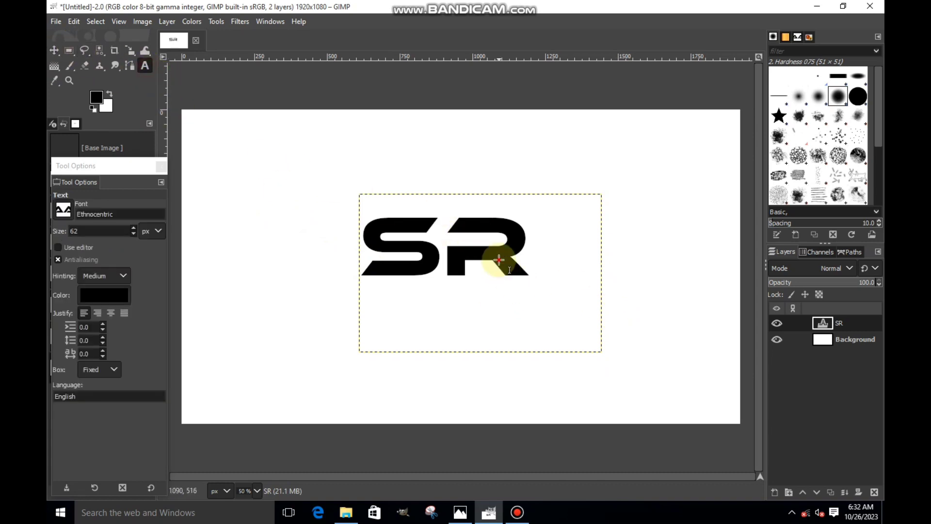
click(495, 262)
drag(525, 271, 370, 281)
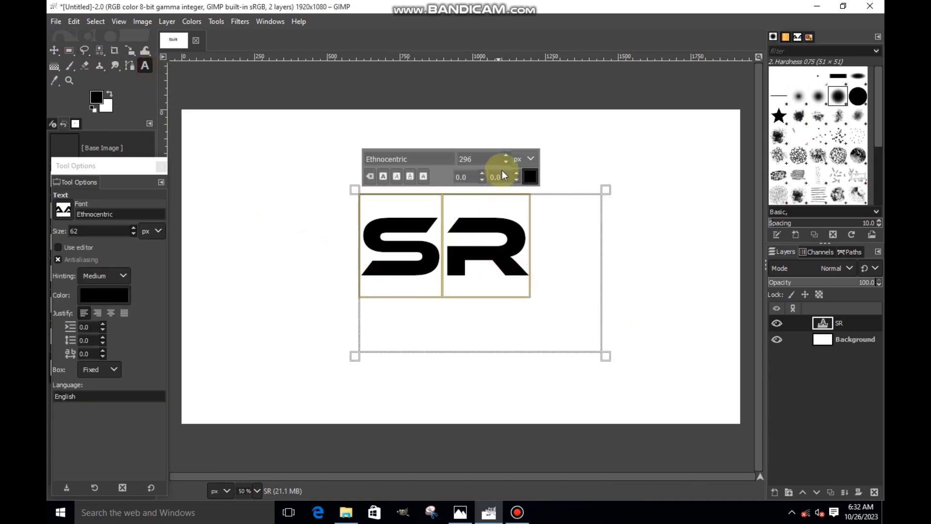
click(517, 180)
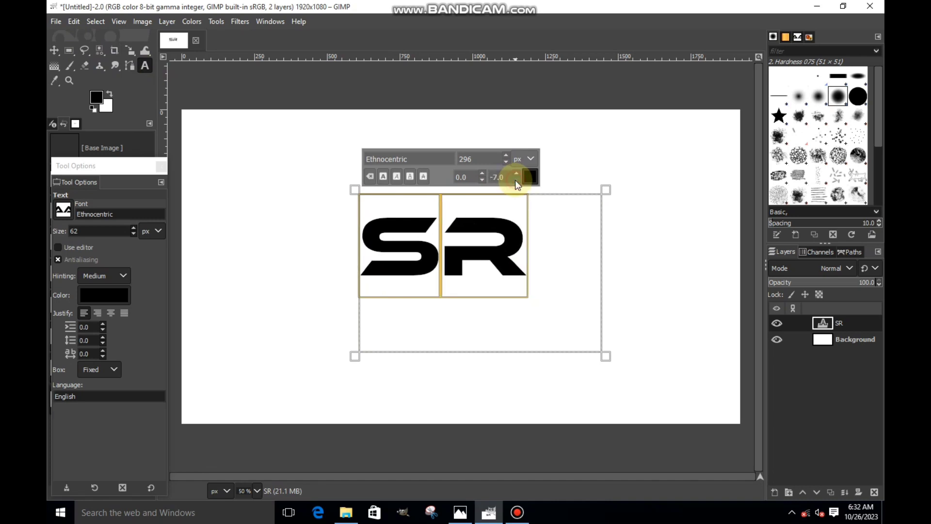
click(461, 333)
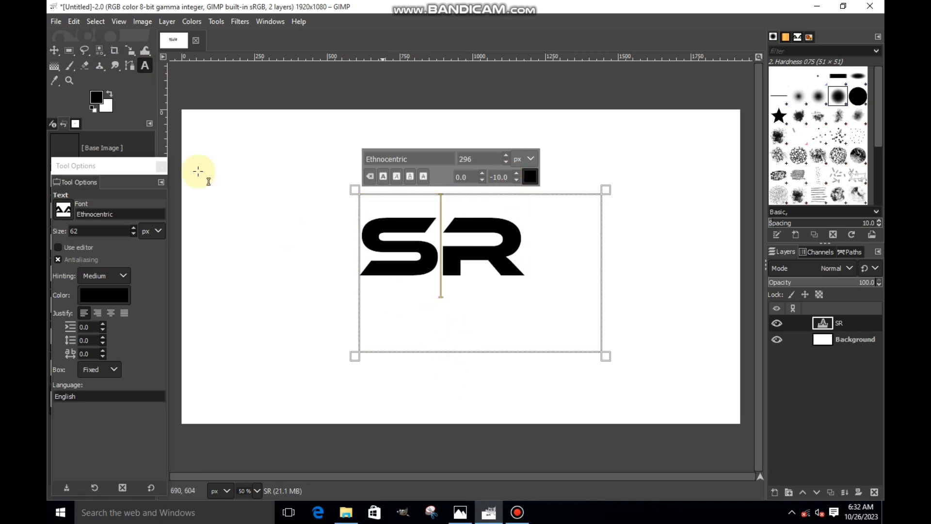
click(53, 49)
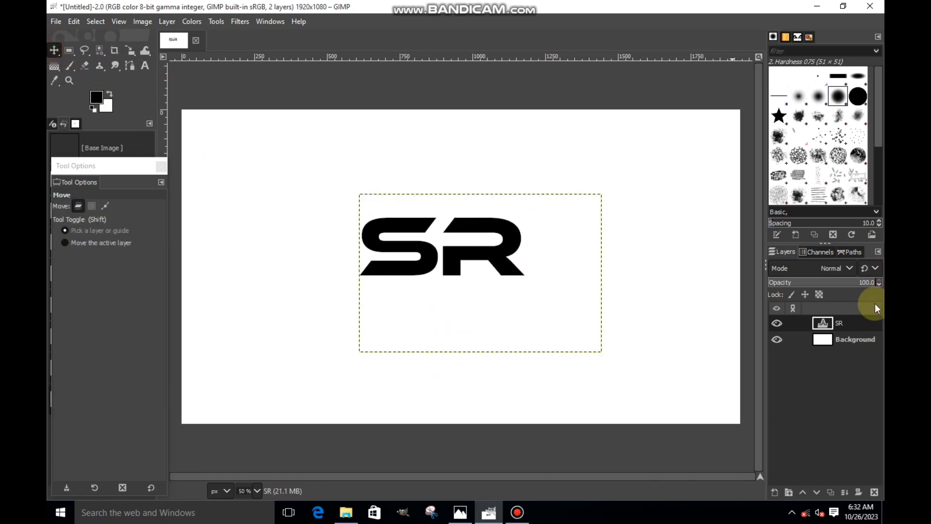
Step: Add a transparent 1920 × 1080 px layer and select a rectangle about 192 × 51 px across the gap between the letters' upper bars
click(775, 491)
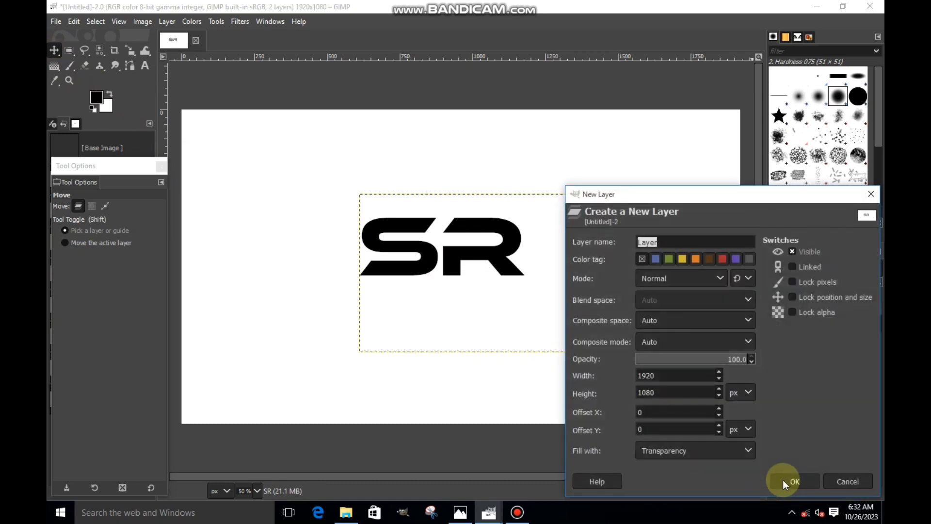
key(Return)
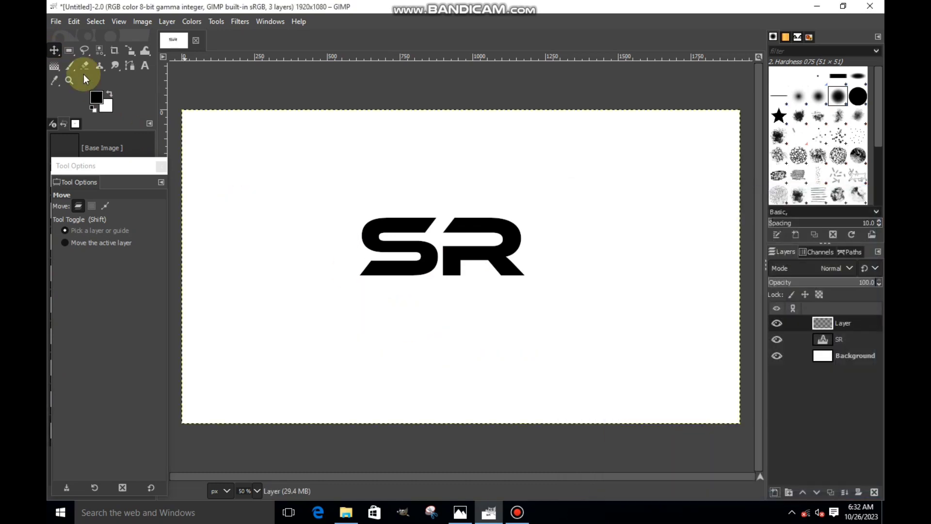
click(69, 52)
scroll(417, 228, up, 5)
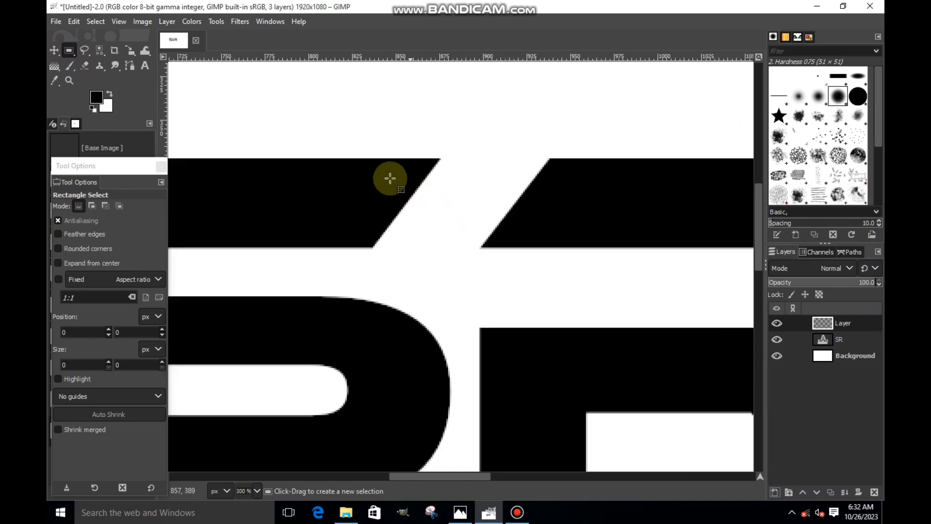
drag(300, 158, 635, 250)
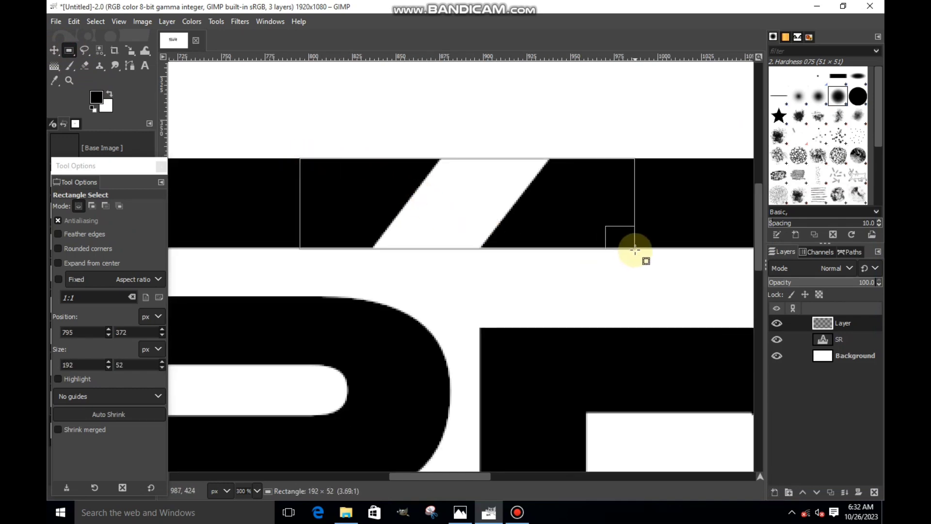
scroll(485, 250, up, 3)
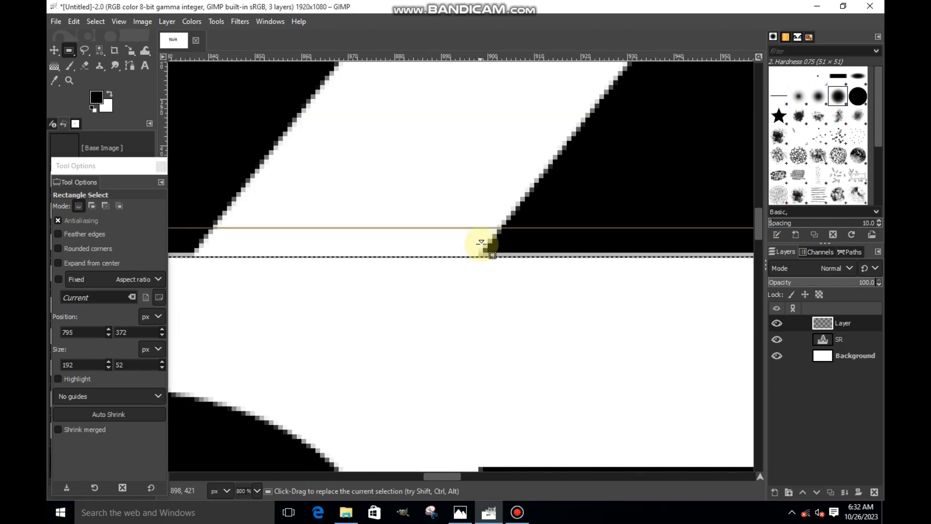
drag(482, 243, 566, 245)
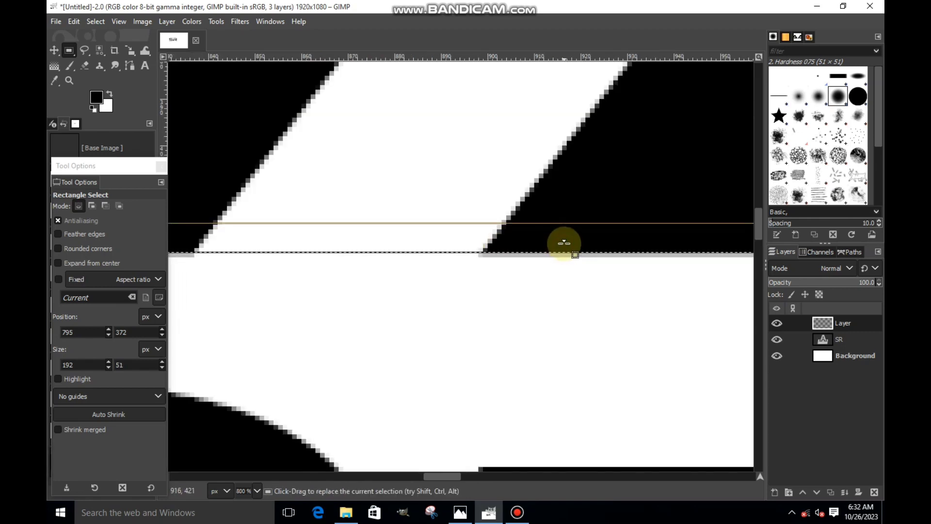
Step: Widen the rectangular selection on both sides to about 261 px, so it reaches further into the upper bars of S and R
scroll(564, 243, down, 3)
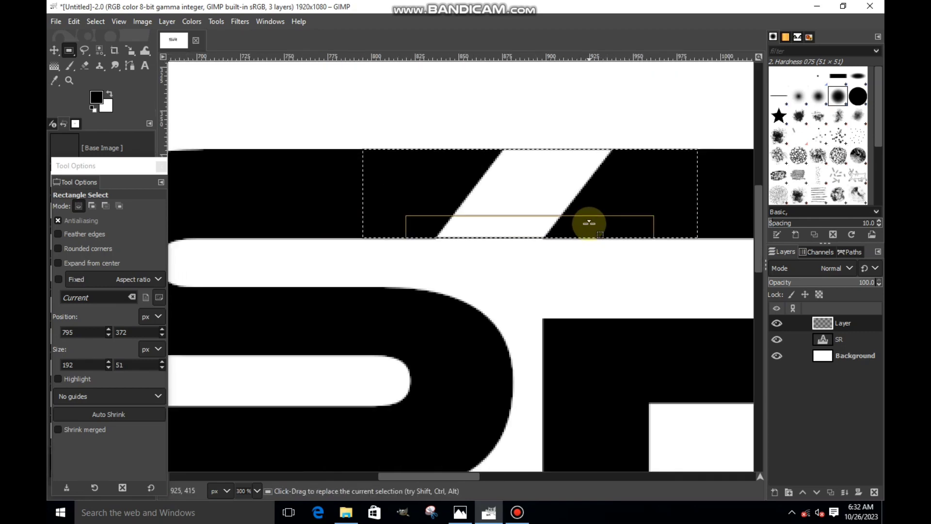
scroll(589, 223, down, 2)
drag(491, 206, 464, 212)
drag(617, 205, 672, 208)
scroll(604, 238, up, 2)
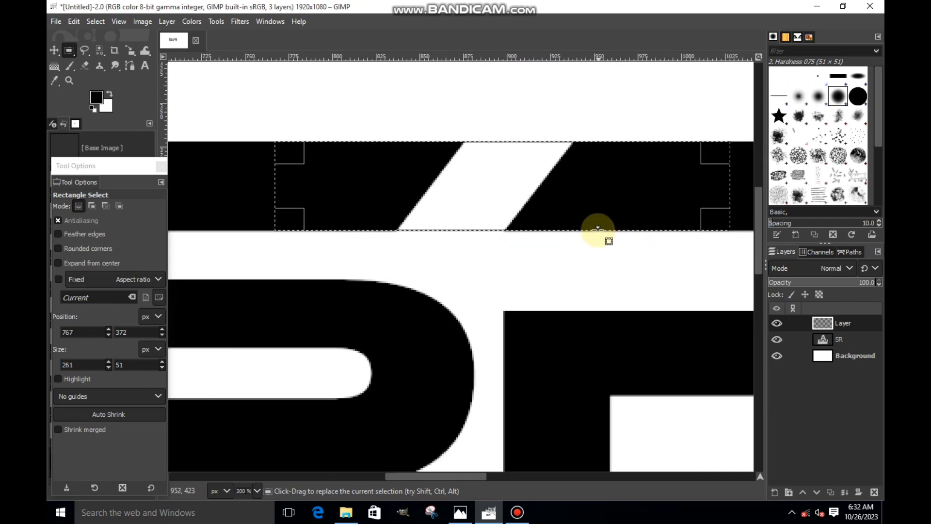
scroll(598, 228, up, 1)
Step: Fill the selection with the black foreground colour to bridge the tops of S and R, and clear the selection
right_click(491, 195)
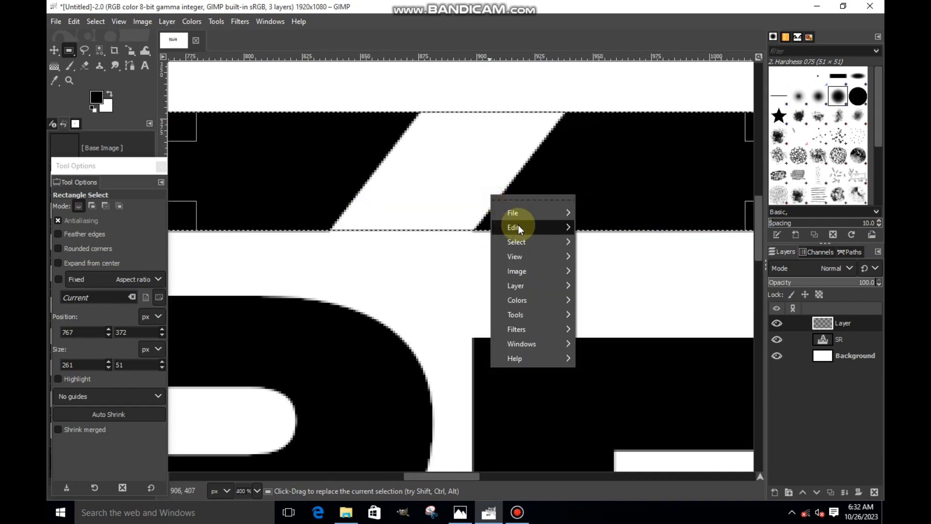
mouse_move(518, 227)
click(615, 343)
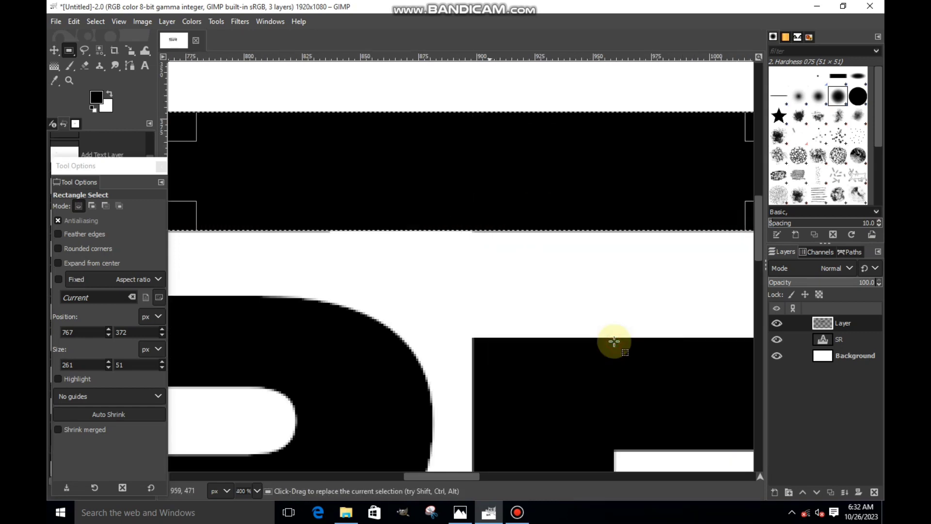
key(ctrl+z)
scroll(614, 339, down, 4)
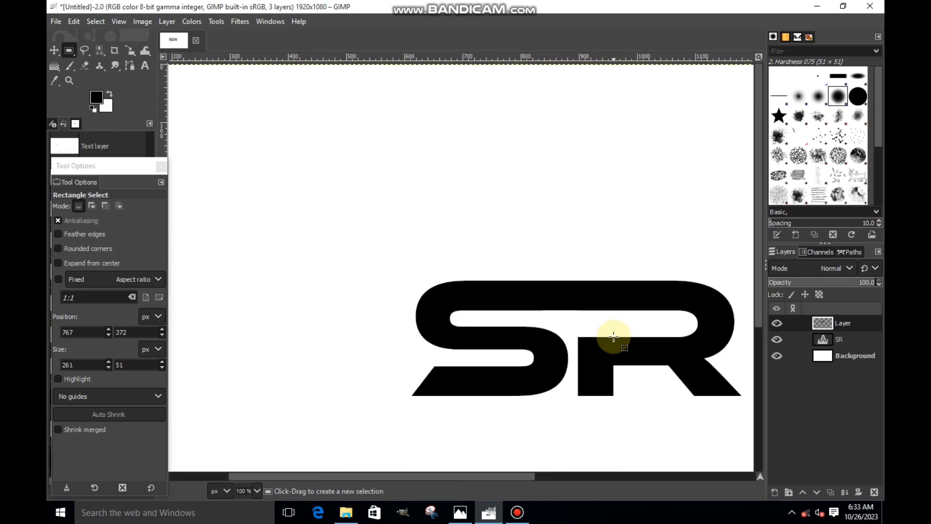
scroll(614, 337, down, 2)
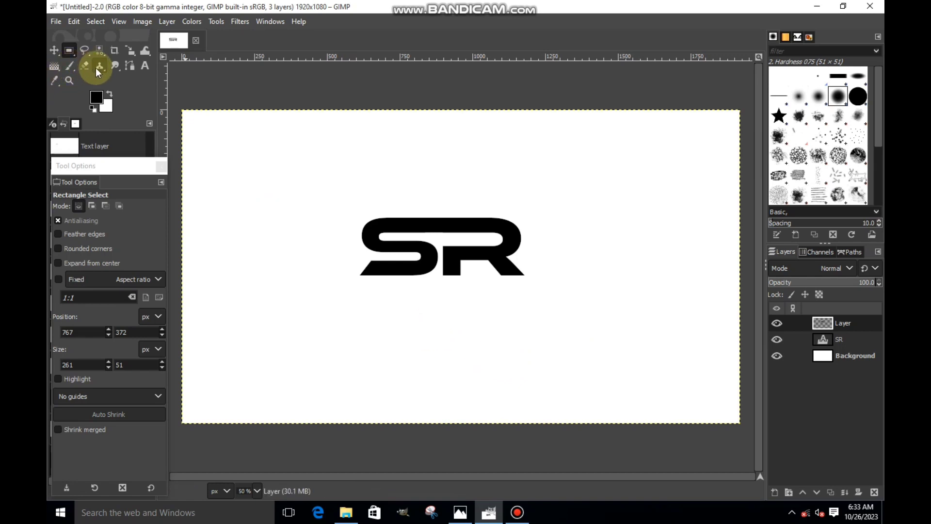
Step: Merge the layer holding the black bridge down into the SR text layer and activate the Free Select tool
click(88, 55)
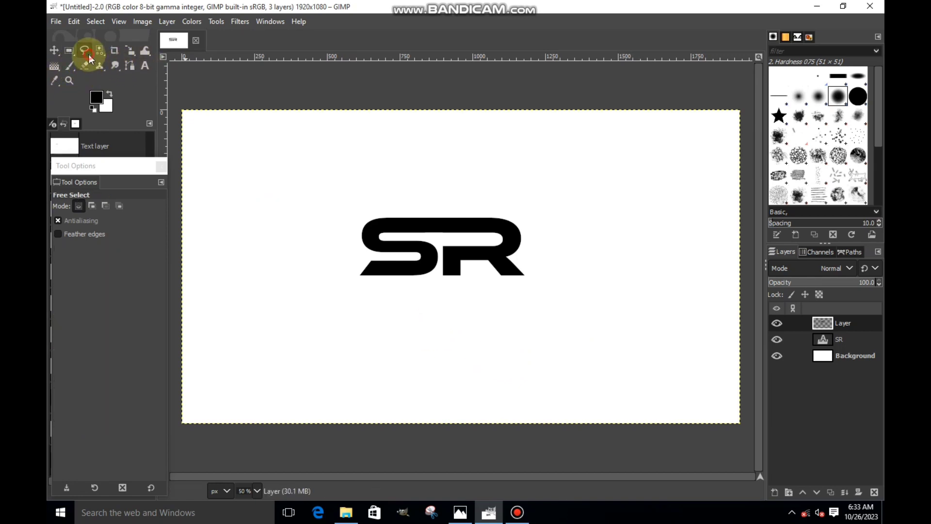
scroll(425, 224, up, 2)
scroll(432, 224, up, 2)
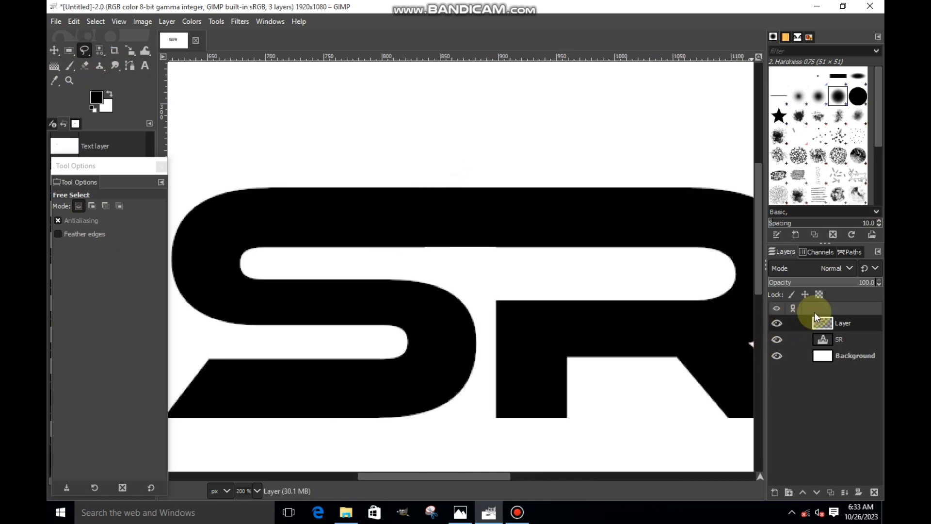
right_click(824, 322)
click(741, 164)
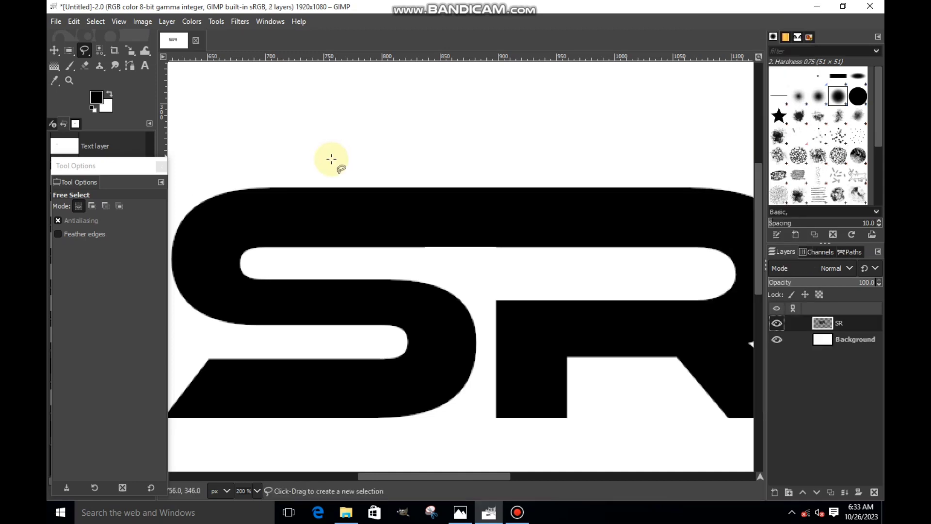
Step: Outline a narrow slanted strip about 10 px wide across the joined upper bar, cut it out of the SR layer and clear the selection
click(443, 173)
click(452, 173)
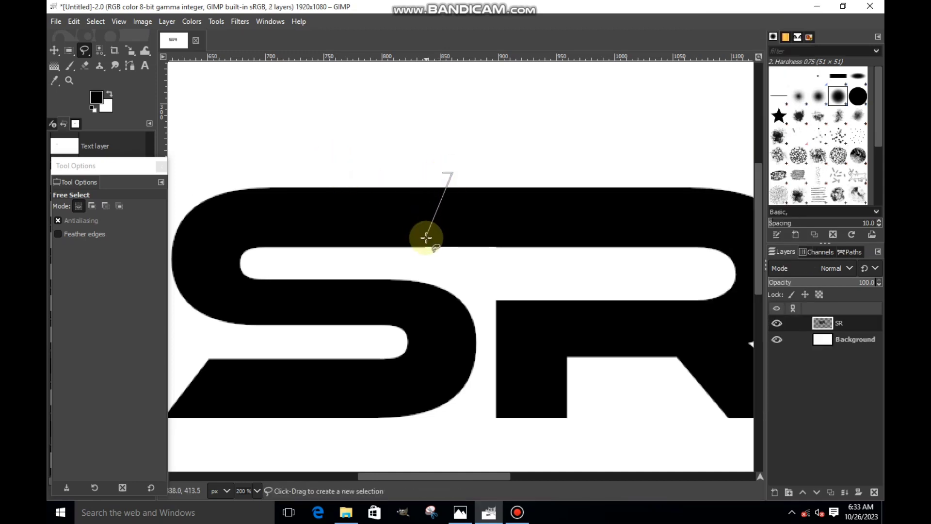
click(417, 261)
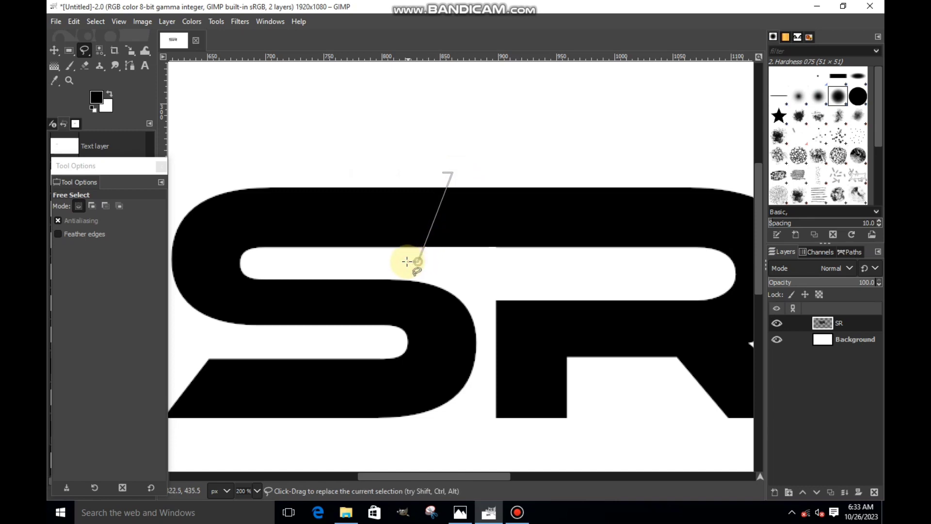
click(405, 260)
click(441, 168)
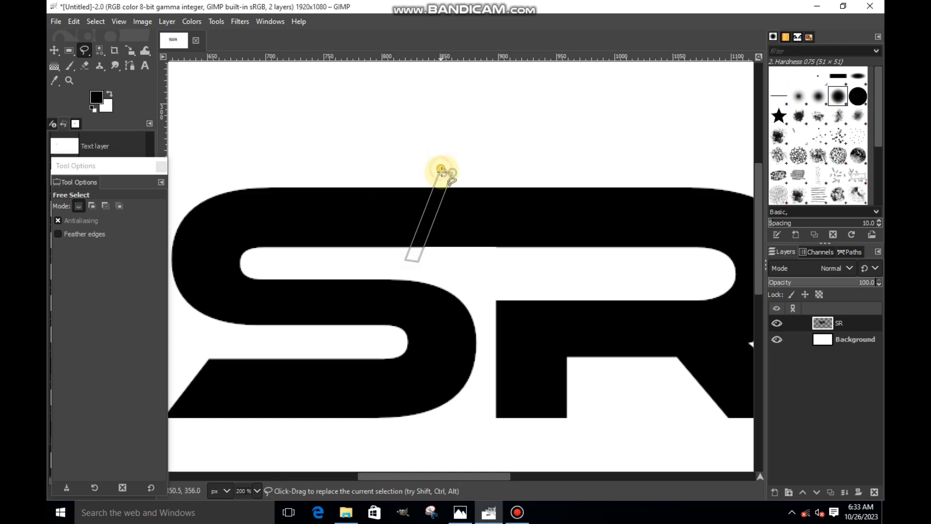
right_click(441, 204)
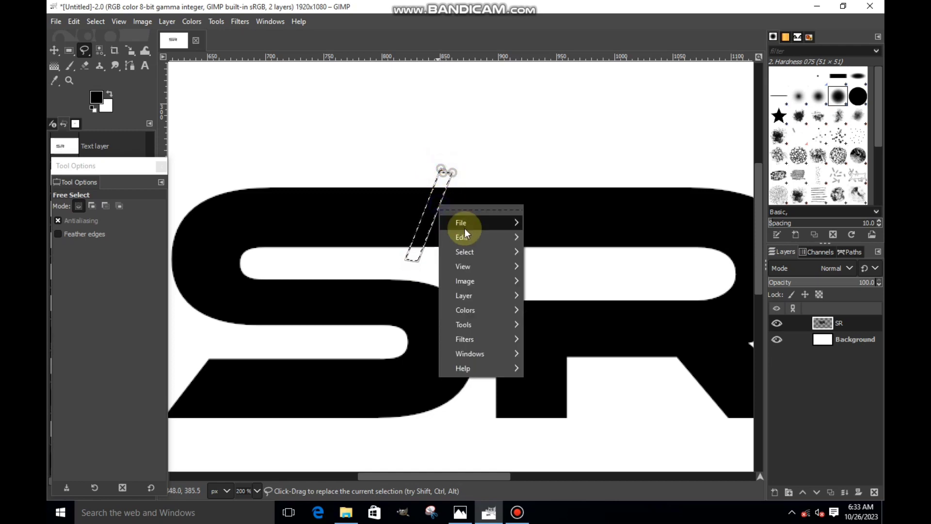
mouse_move(494, 237)
click(544, 193)
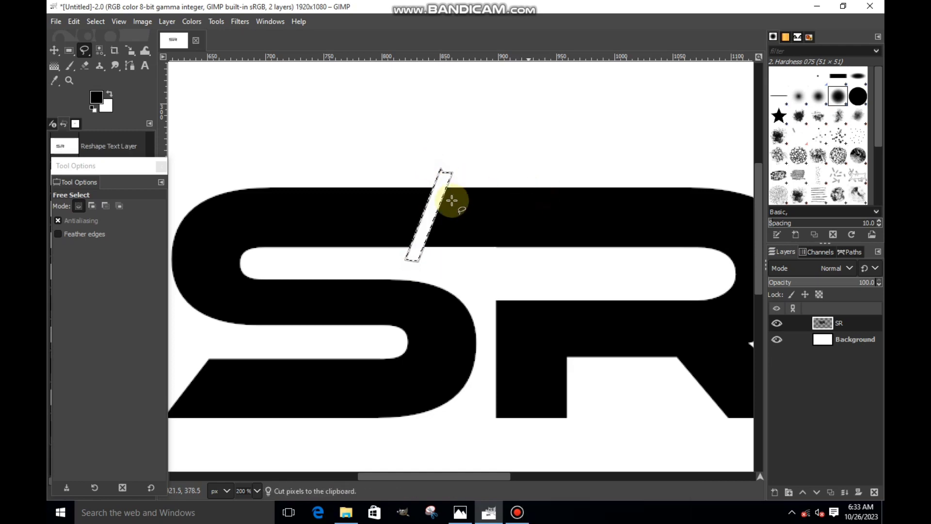
key(ctrl+shift+a)
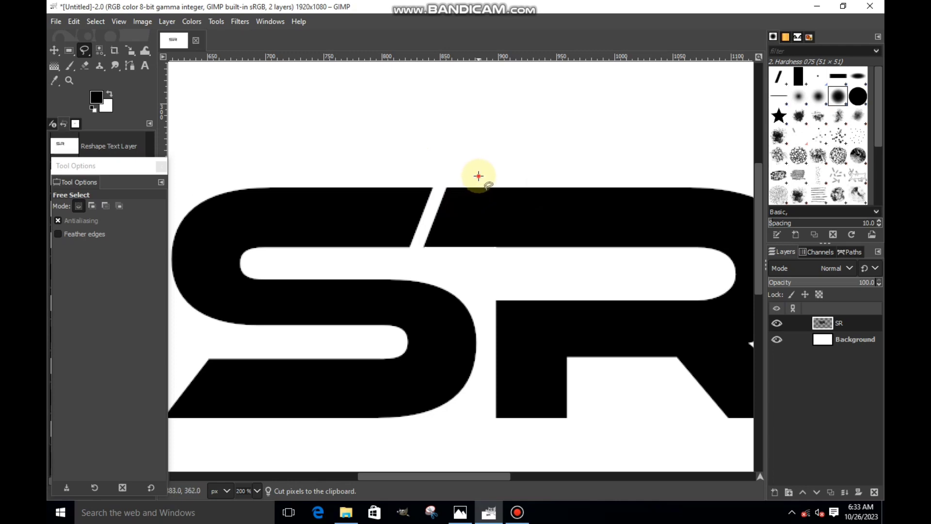
Step: Cut a second parallel slanted strip about 10 px wide from the upper bar, just right of the first gap, and clear the selection
click(479, 176)
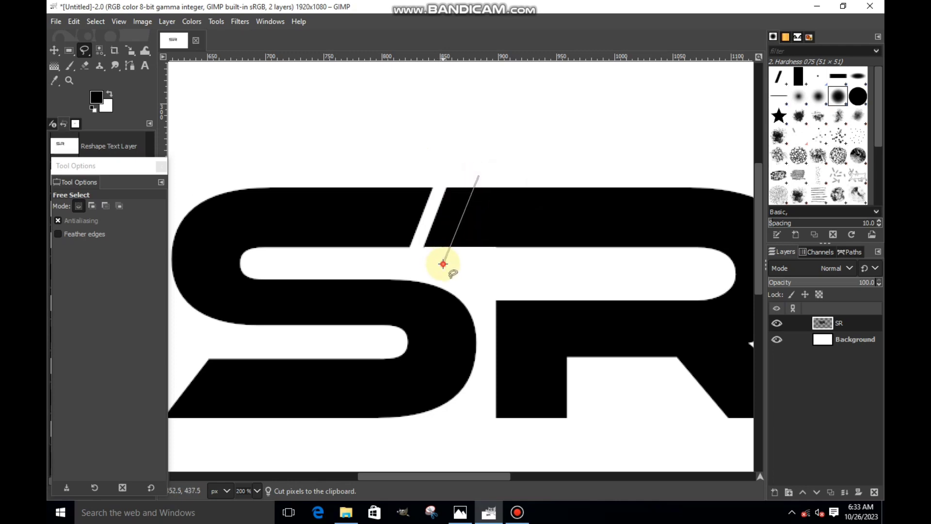
click(453, 265)
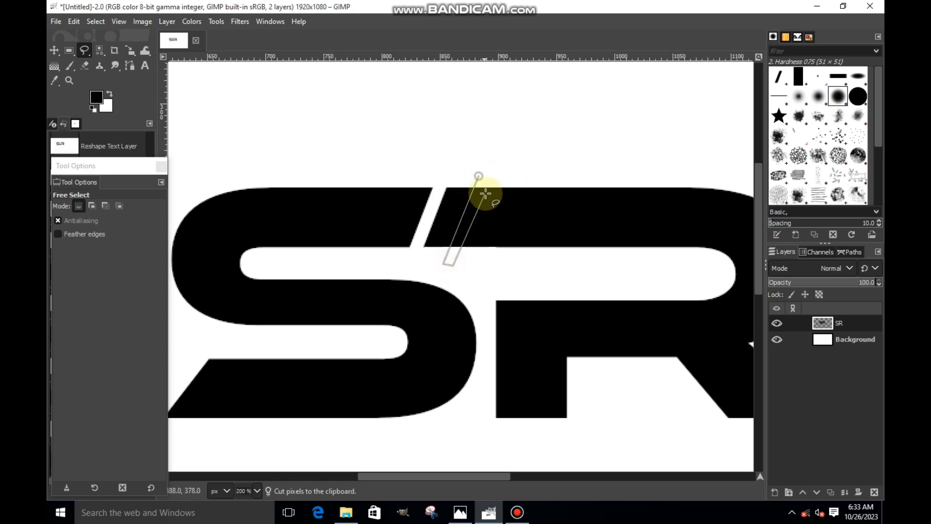
click(491, 180)
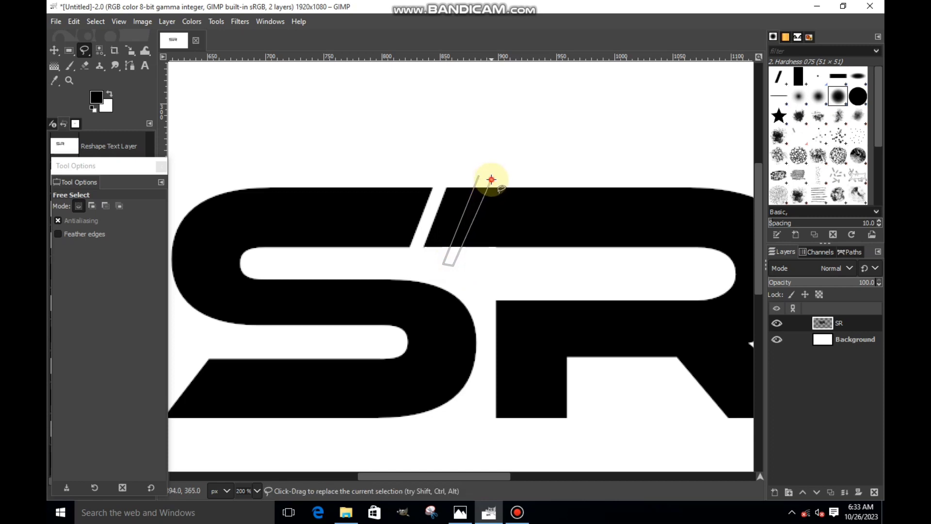
click(479, 176)
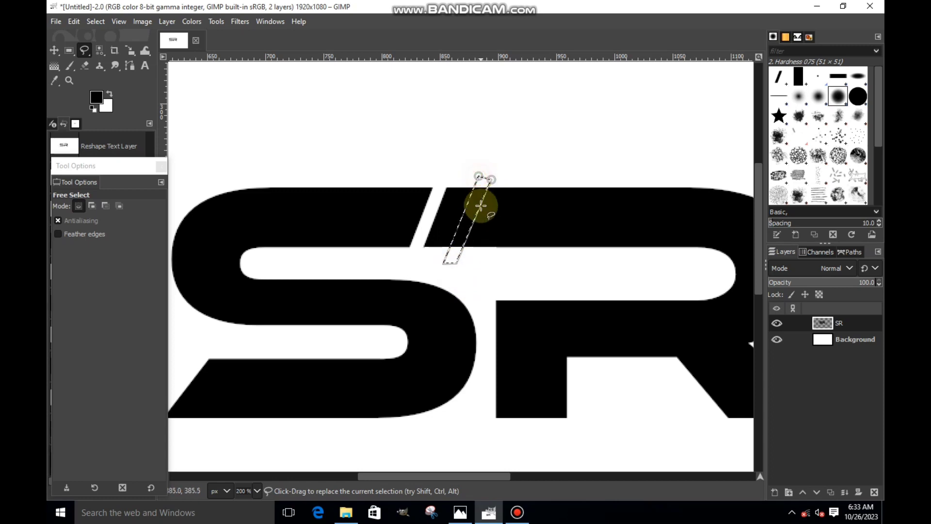
key(Return)
key(ctrl+x)
key(ctrl+shift+a)
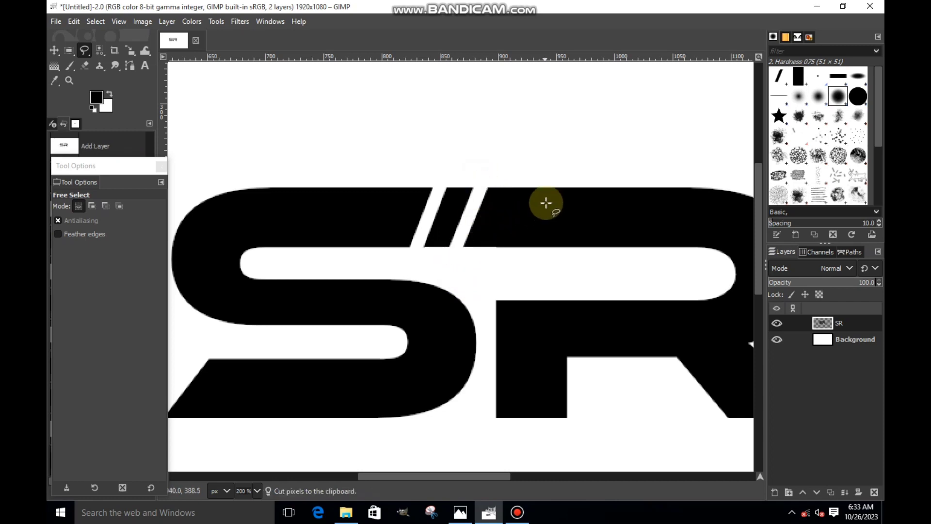
Step: Cut a third parallel slanted strip about 12 px wide from the upper bar, right of the second gap, and clear the selection
click(514, 181)
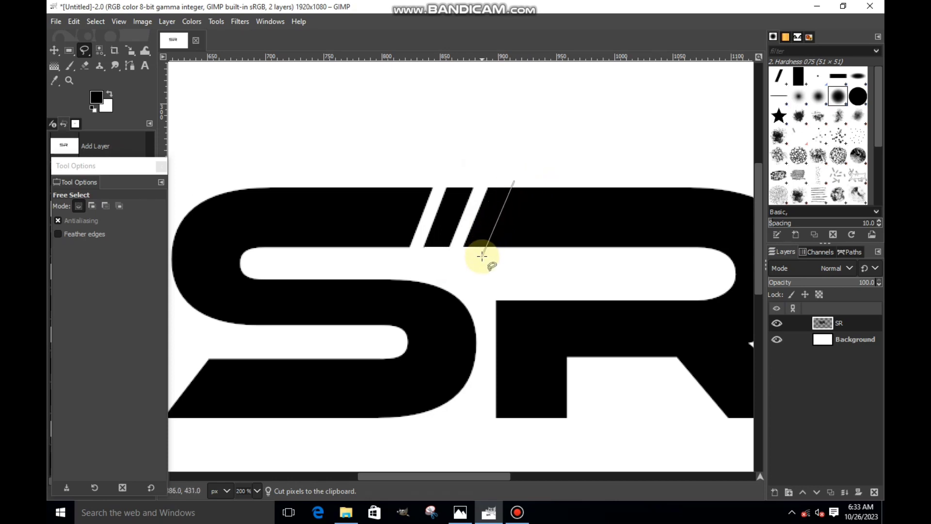
click(482, 256)
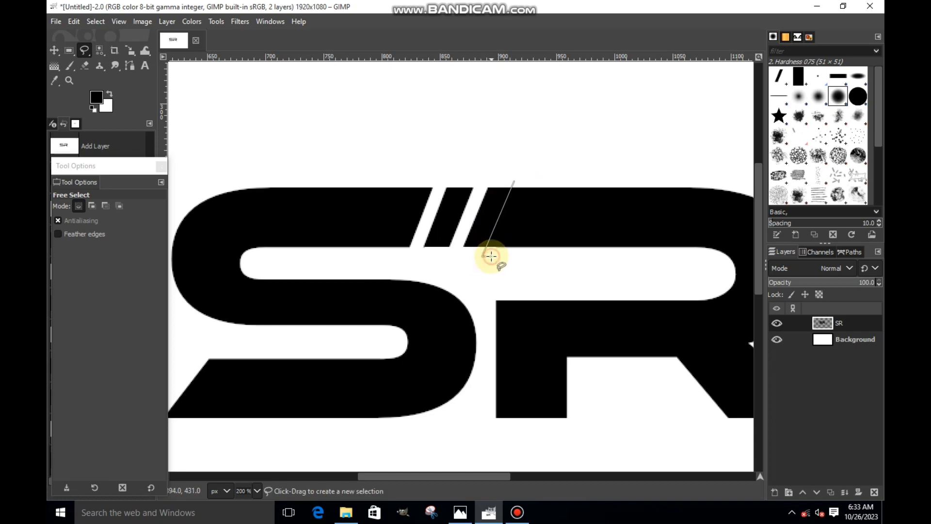
click(514, 183)
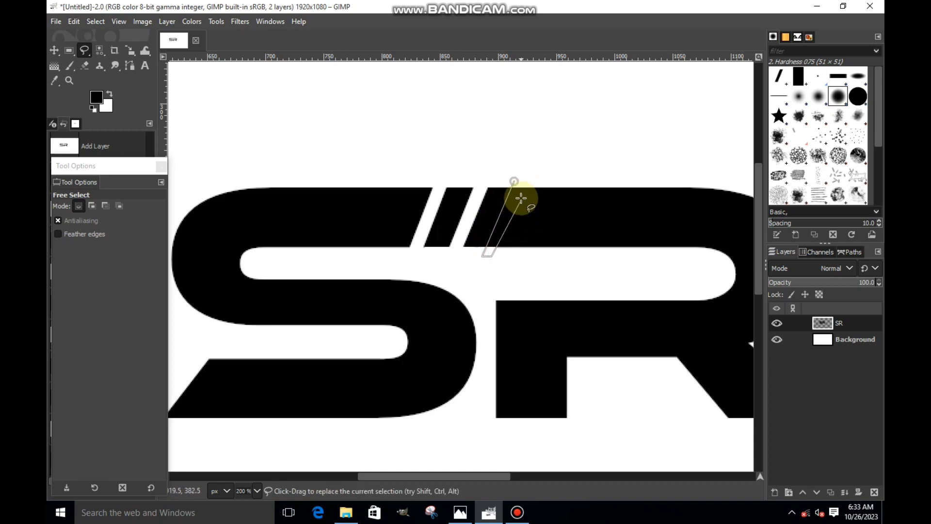
click(498, 257)
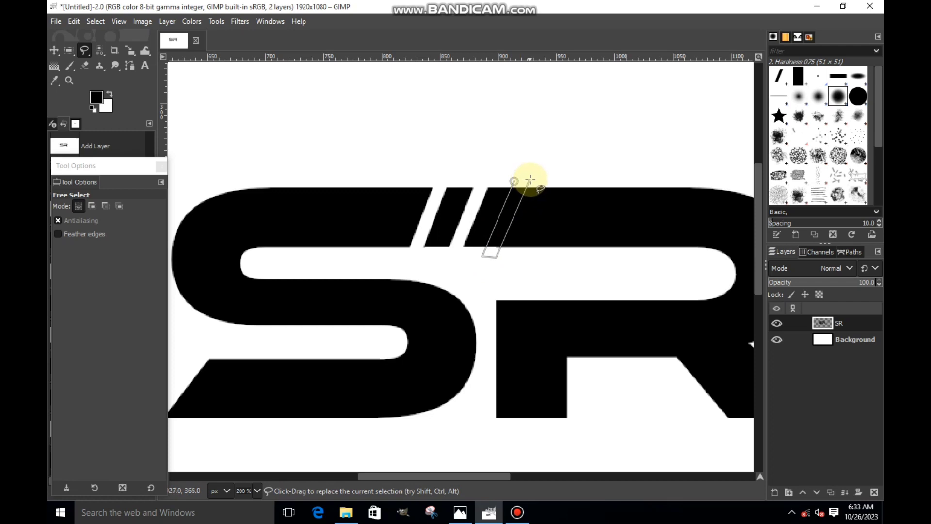
click(528, 179)
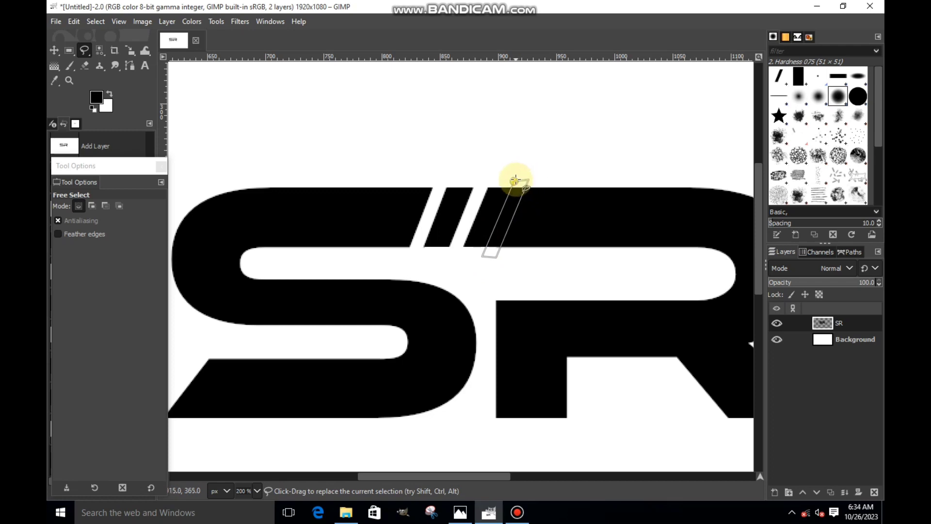
click(516, 180)
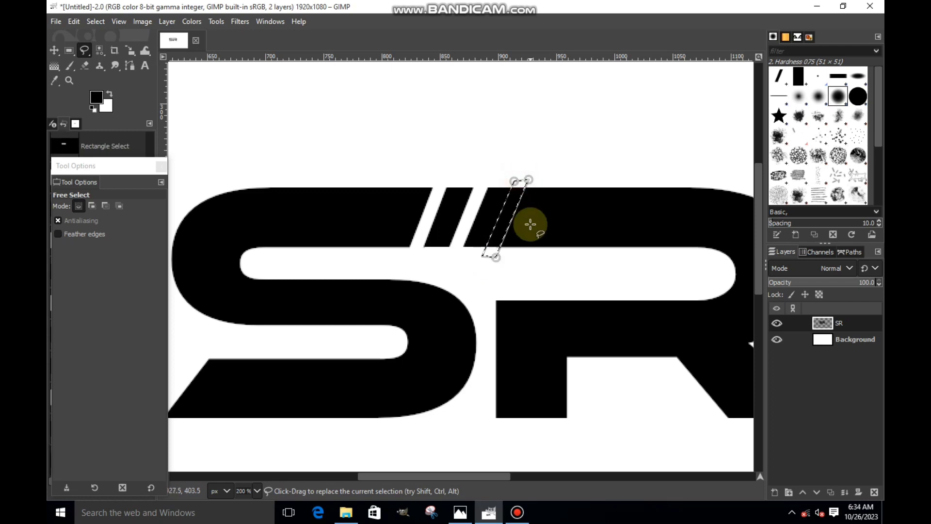
key(Return)
key(ctrl+x)
key(ctrl+shift+a)
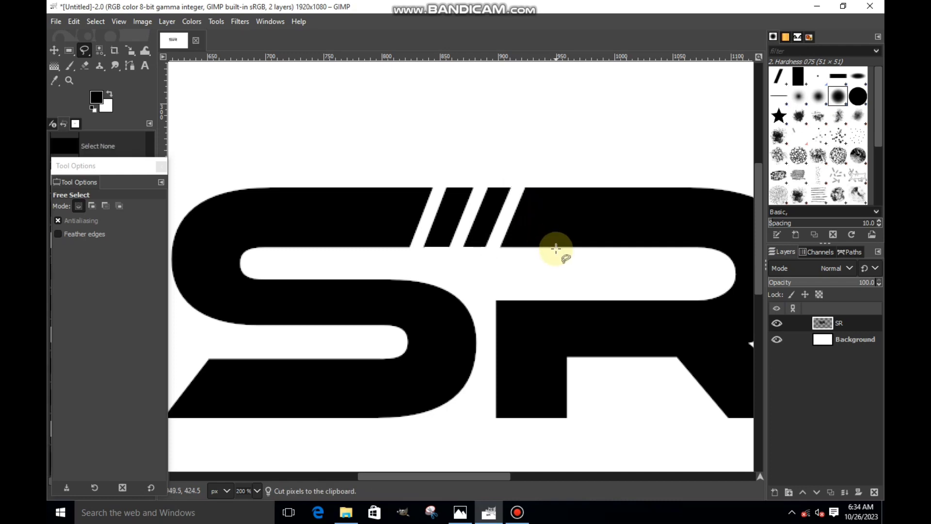
Step: Outline the R half with a freehand polygon starting in the middle slanted gap and passing between the letters, and cut it from the SR layer
scroll(556, 248, down, 4)
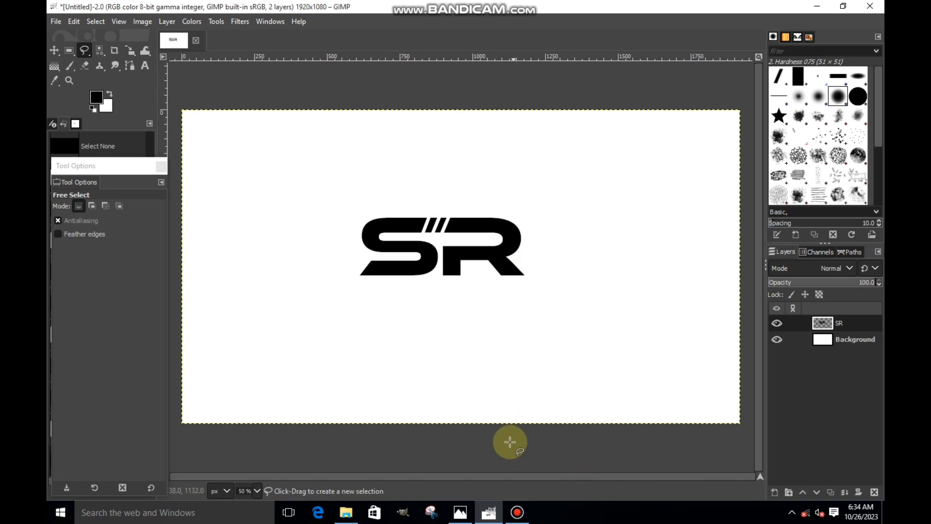
scroll(453, 218, up, 4)
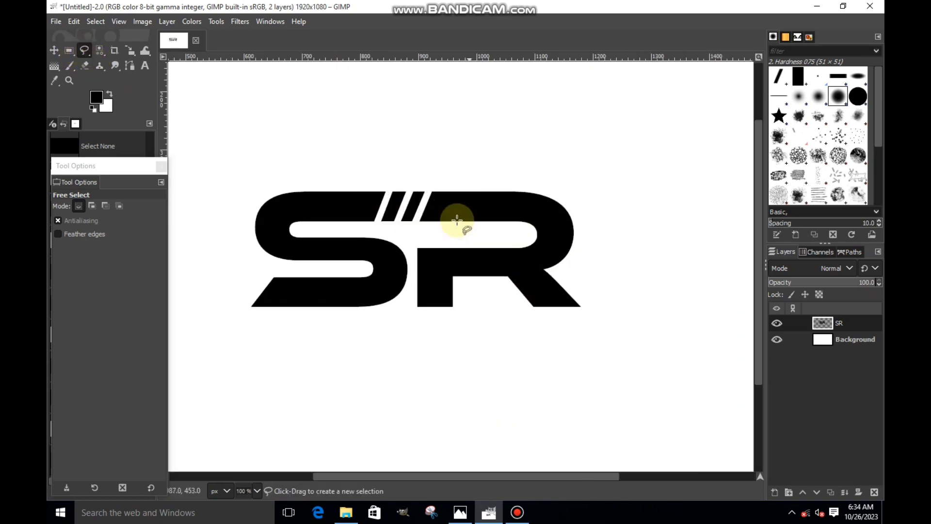
click(395, 168)
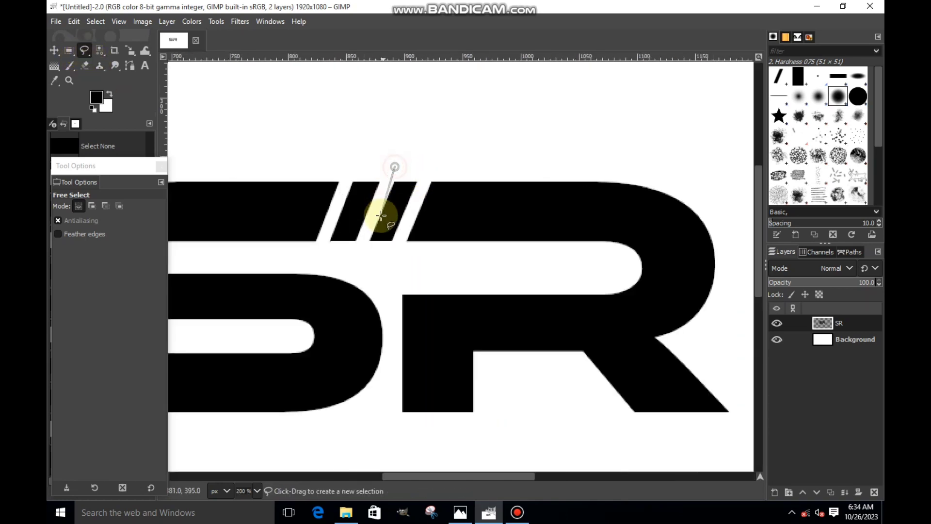
click(352, 264)
click(383, 295)
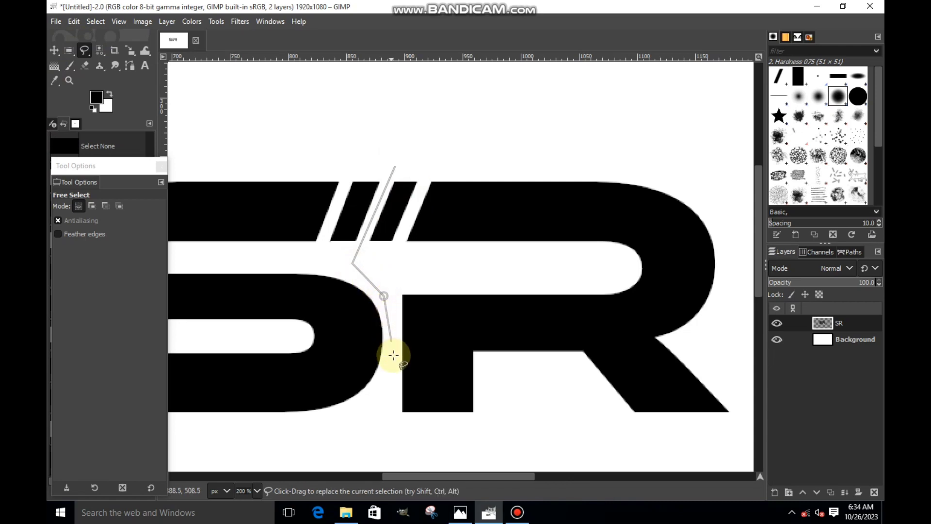
click(393, 359)
click(386, 451)
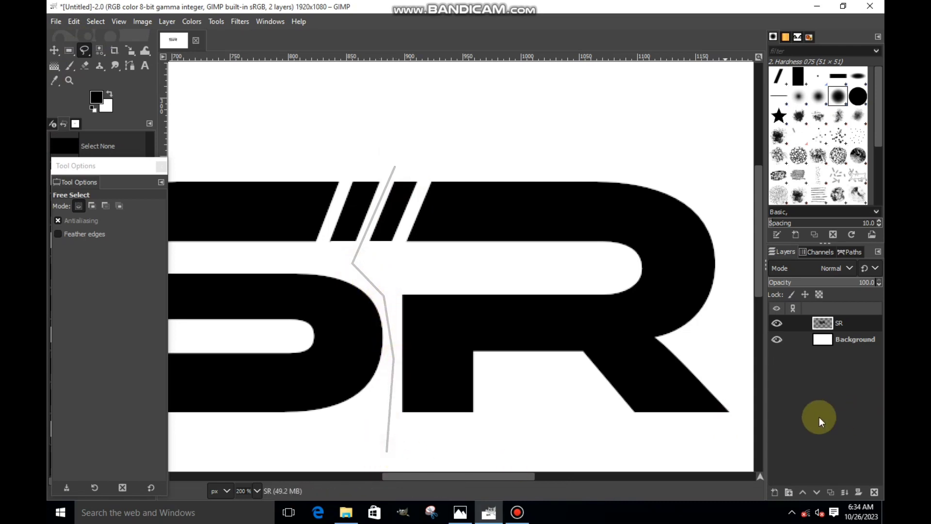
click(743, 430)
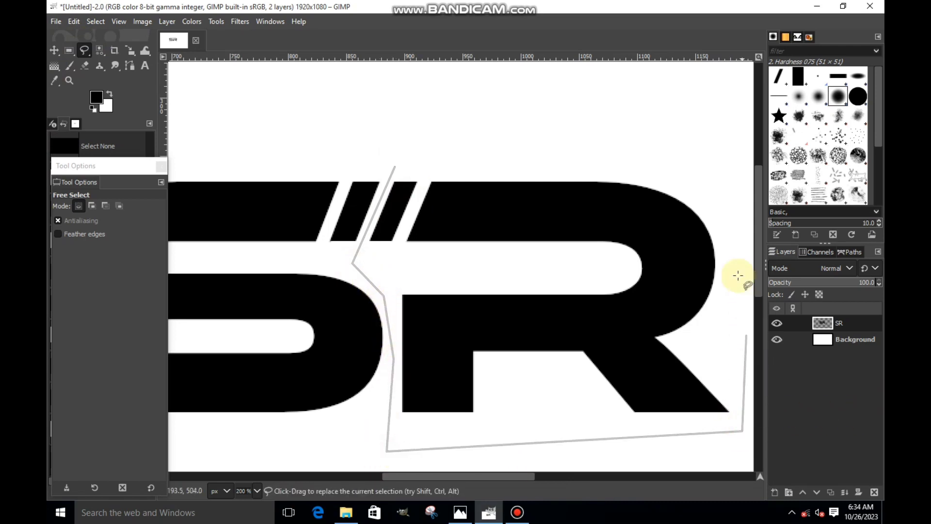
click(743, 179)
click(394, 166)
right_click(491, 277)
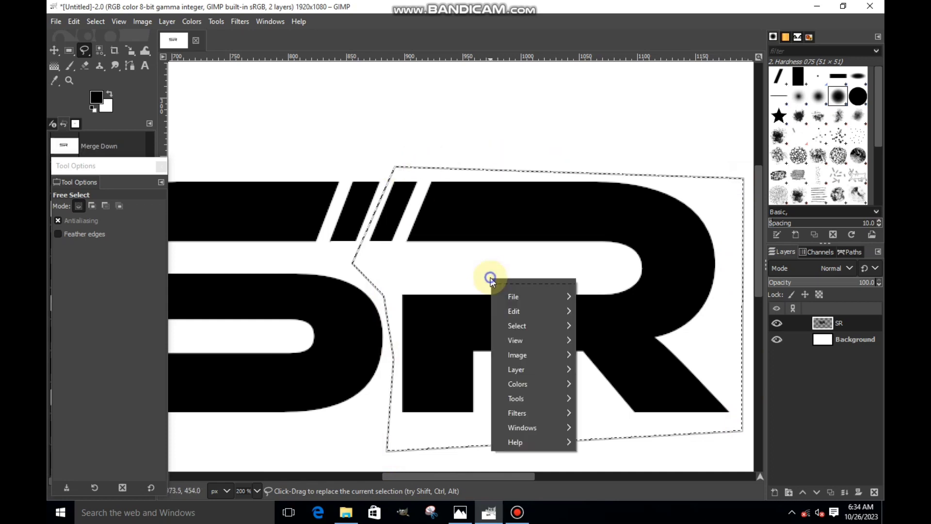
mouse_move(520, 318)
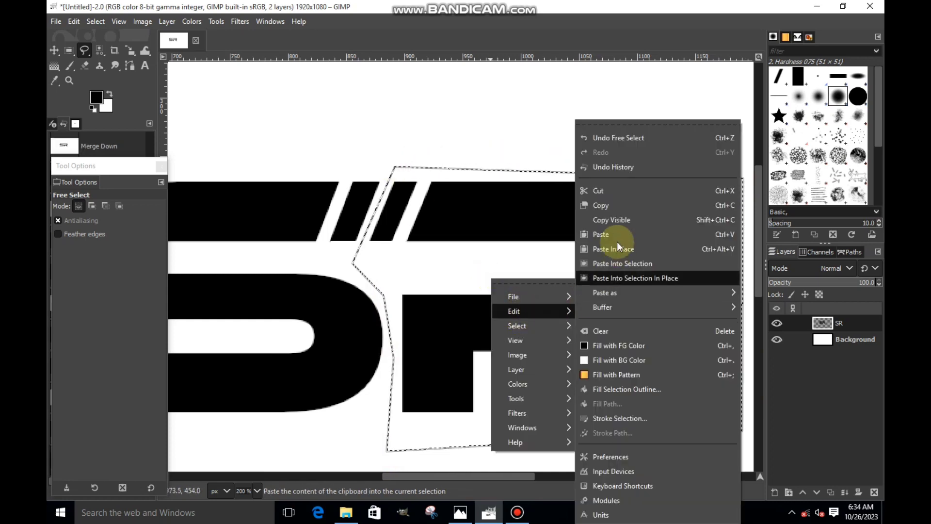
click(607, 188)
Step: Paste the cut R half back and turn the floating selection into its own layer
right_click(520, 258)
mouse_move(547, 291)
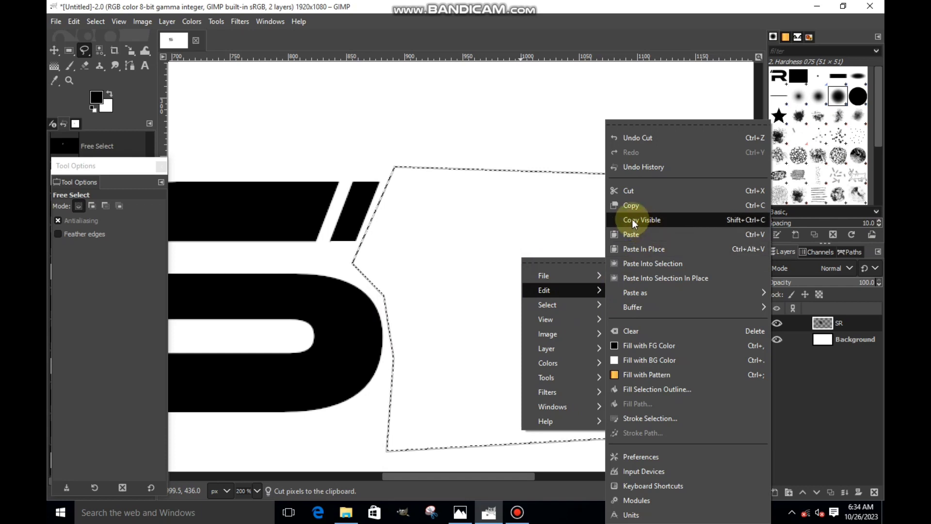
click(629, 238)
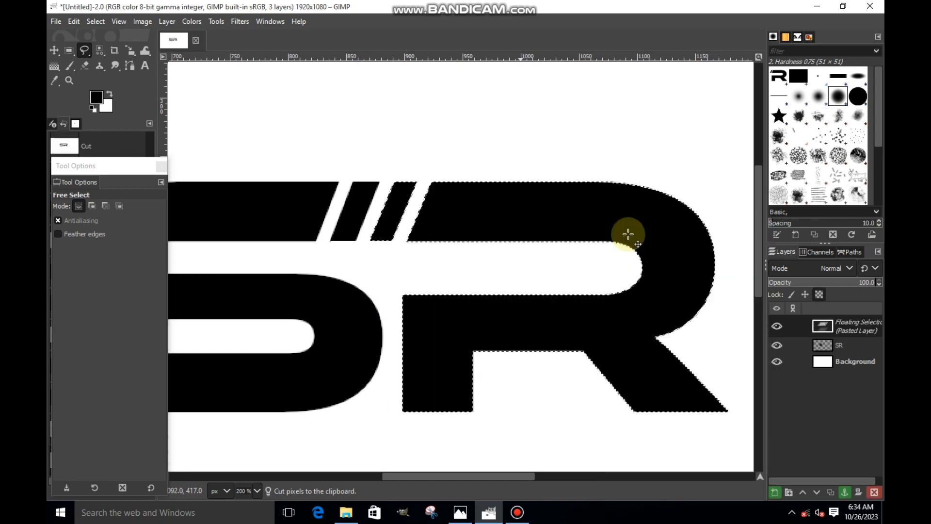
click(774, 492)
Step: Add a transparent canvas-sized layer on top and draw a circular selection about 664 × 664 px around the SR lettering with Ellipse Select
key(minus)
key(minus)
key(minus)
key(minus)
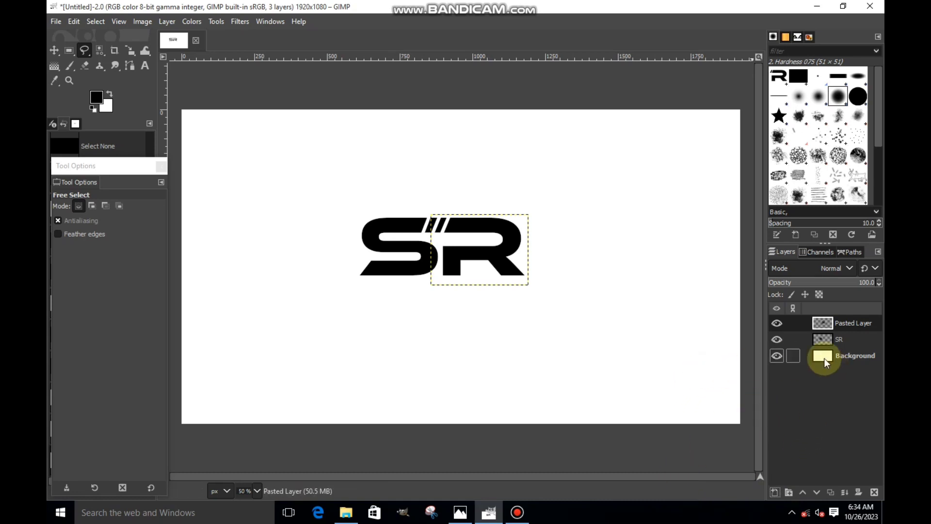
click(774, 493)
click(782, 484)
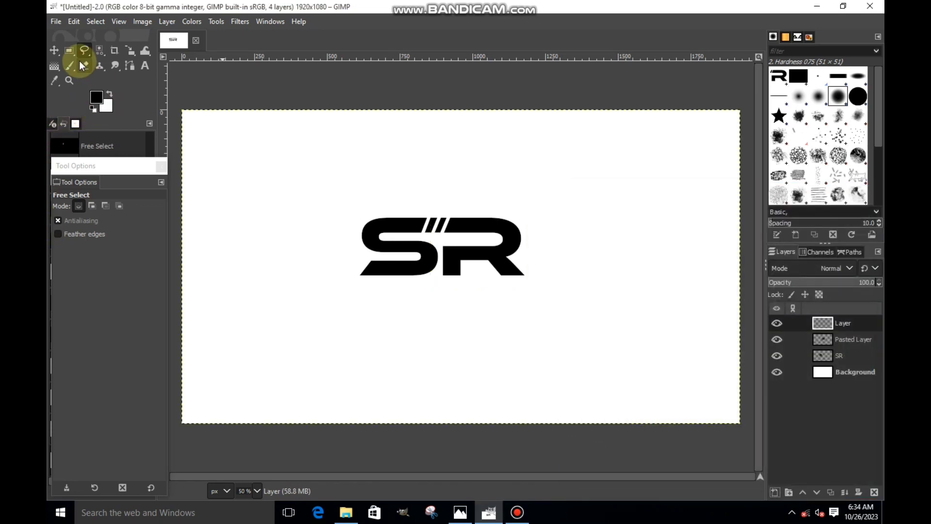
drag(72, 51, 95, 65)
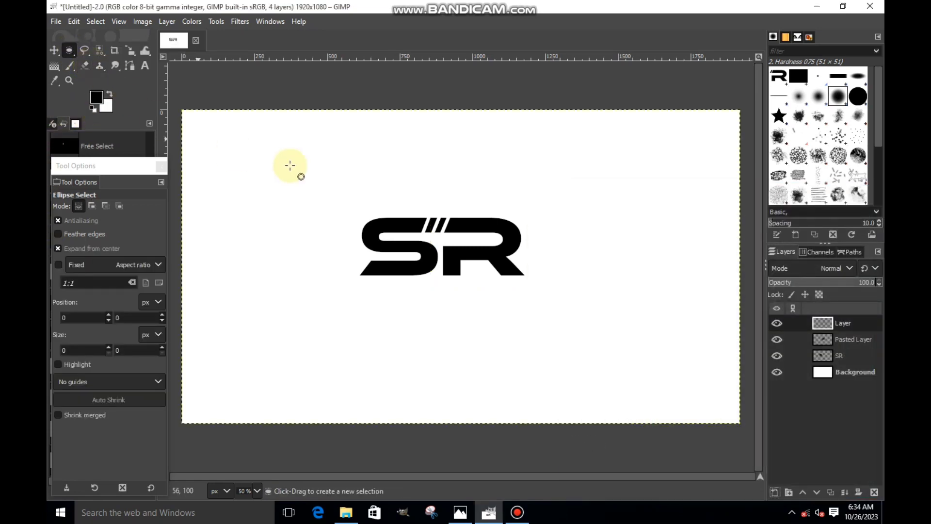
drag(338, 195, 462, 264)
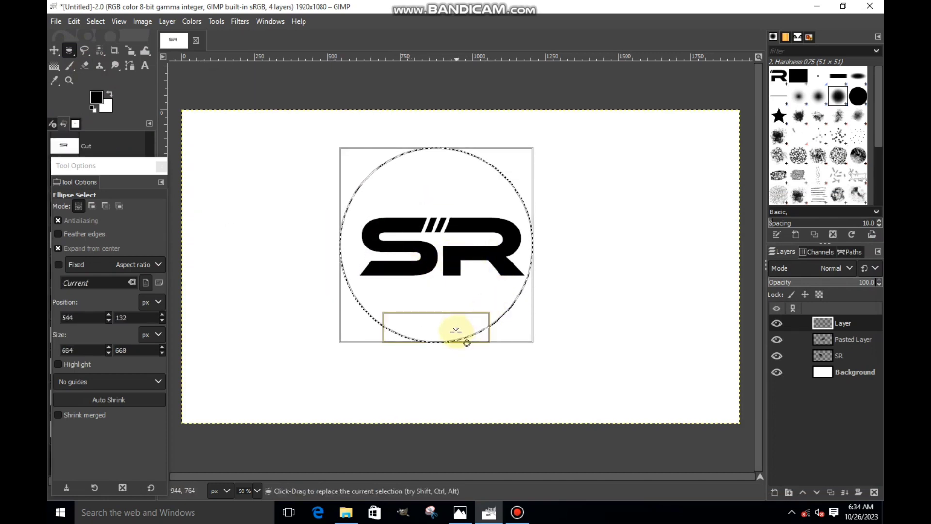
drag(456, 330, 455, 330)
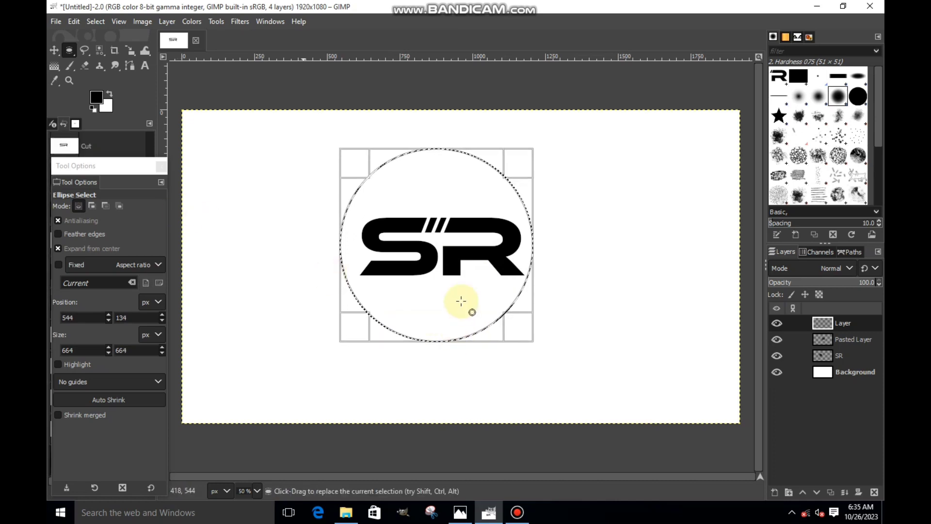
Step: Shrink the elliptical selection to about 580 × 572 px, move it to position 650, 200, and hide the Pasted Layer and SR layers
drag(519, 339, 506, 320)
drag(446, 257, 465, 263)
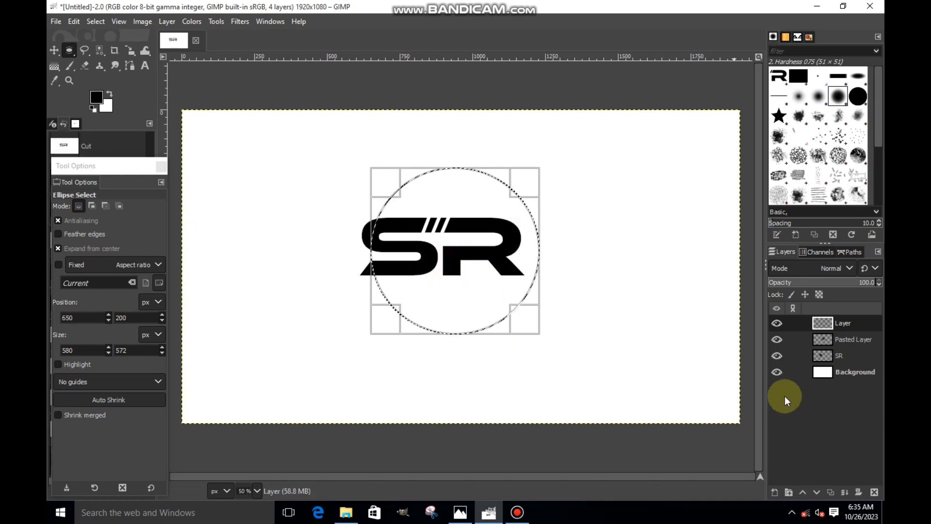
click(777, 340)
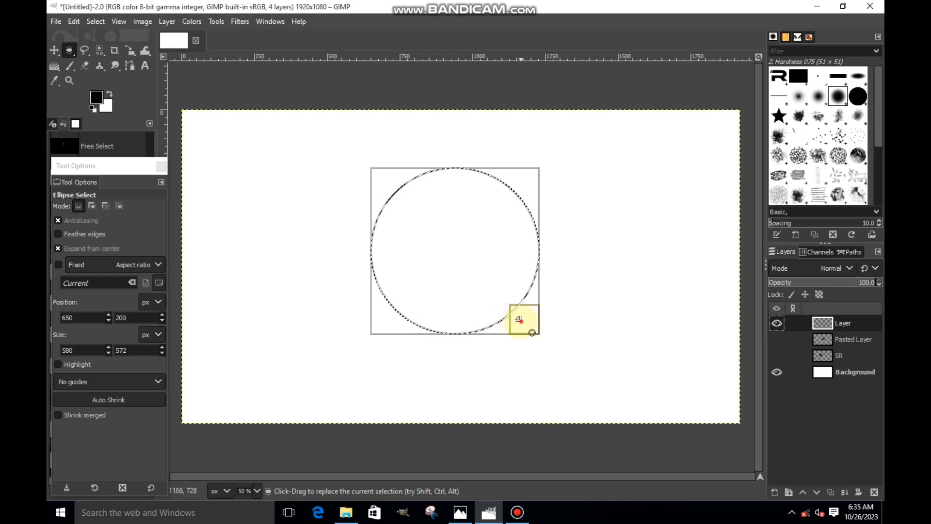
Step: Adjust the elliptical selection to a 580 × 580 px circle at position 650, 196 and fill it with the black foreground color
drag(519, 316, 532, 332)
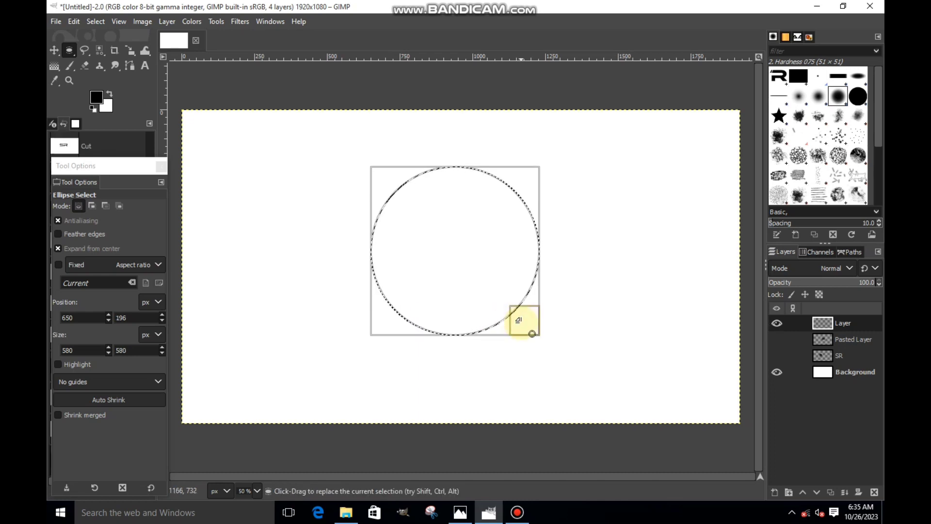
right_click(468, 276)
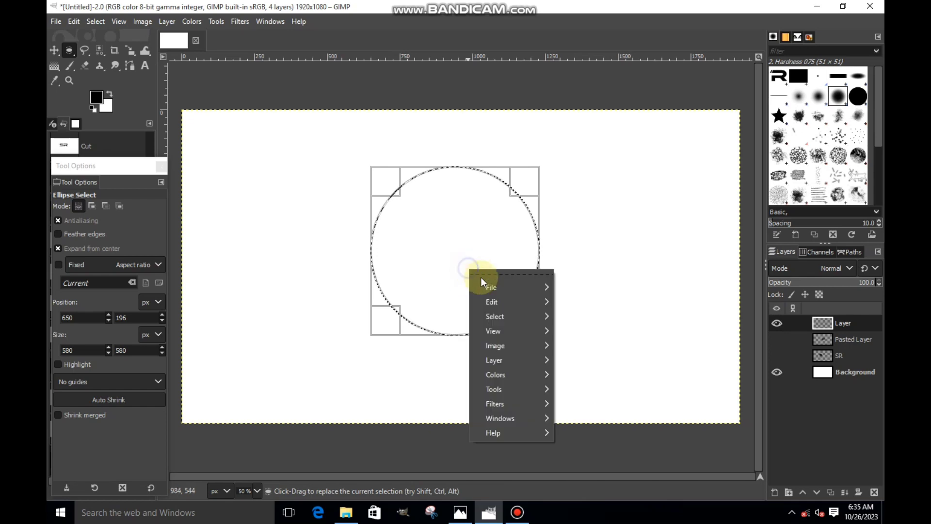
mouse_move(496, 300)
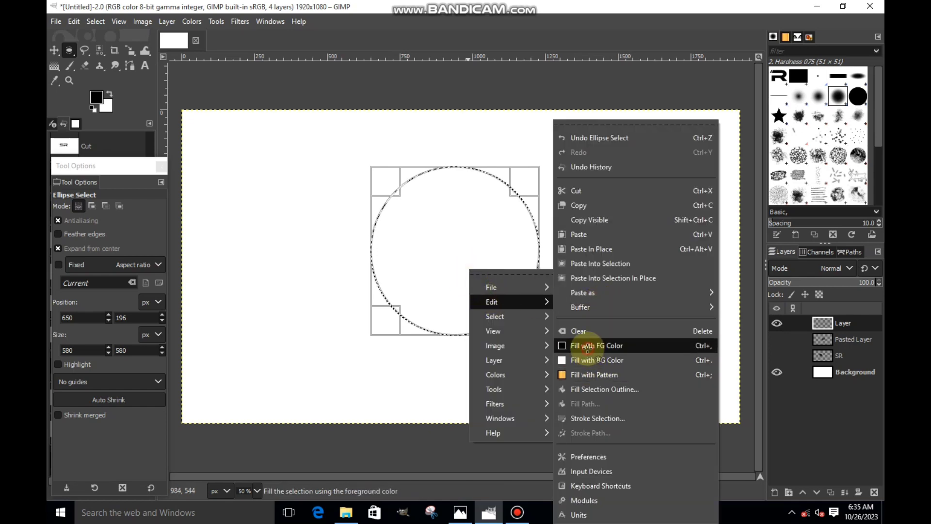
click(589, 345)
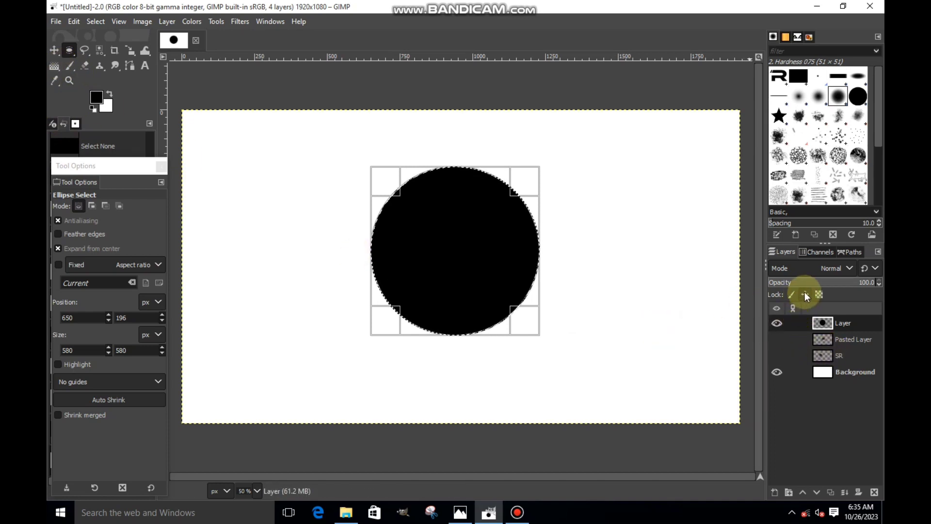
Step: Lower the circle layer's opacity to about 48 and show the Pasted Layer and SR layers again
click(820, 285)
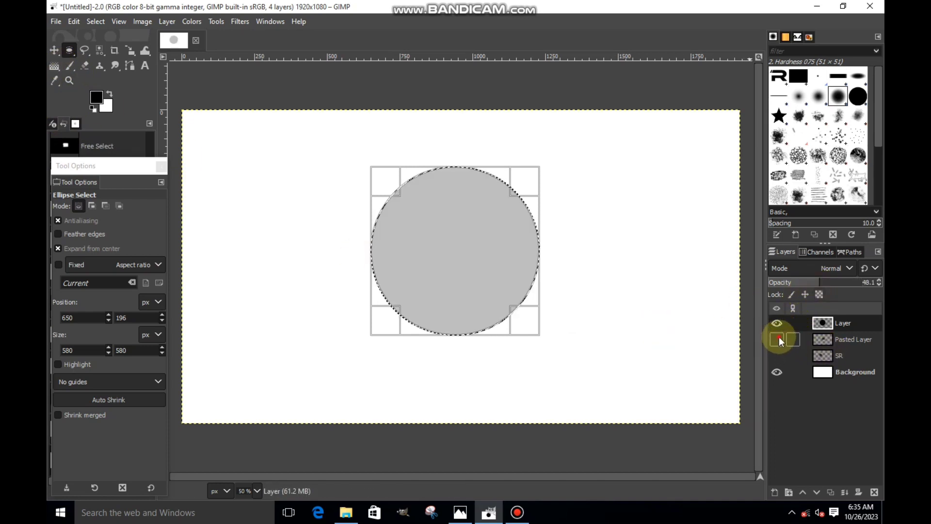
click(777, 339)
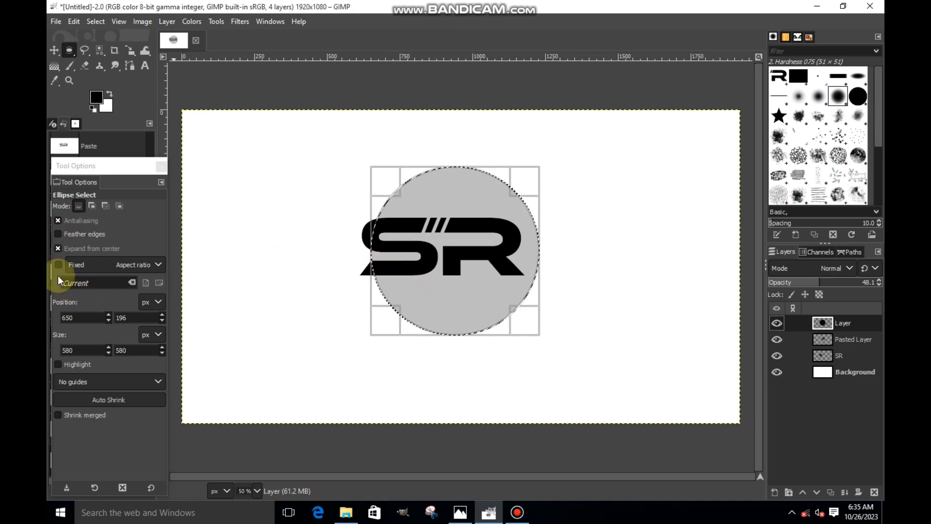
Step: Turn off expanding from center and reshape the elliptical selection to about 540 × 548 px at position 698, 212
click(55, 249)
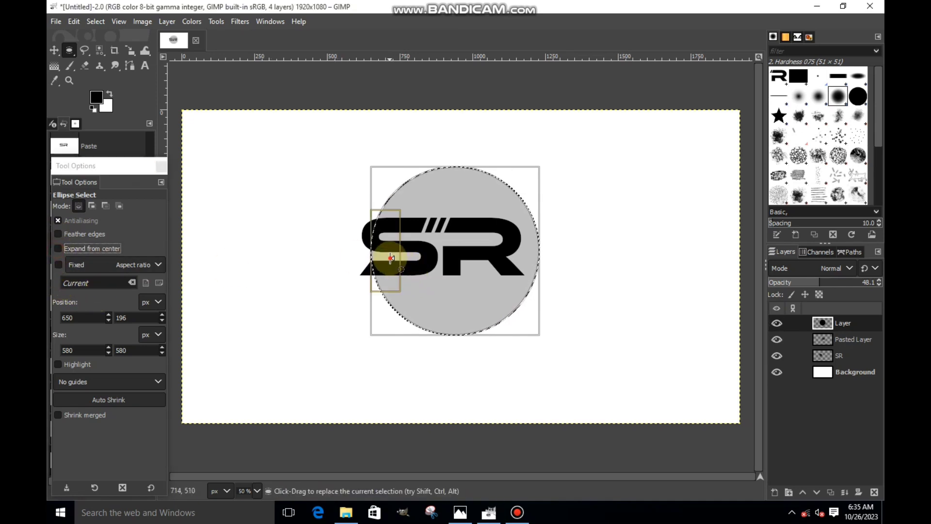
drag(386, 262, 406, 255)
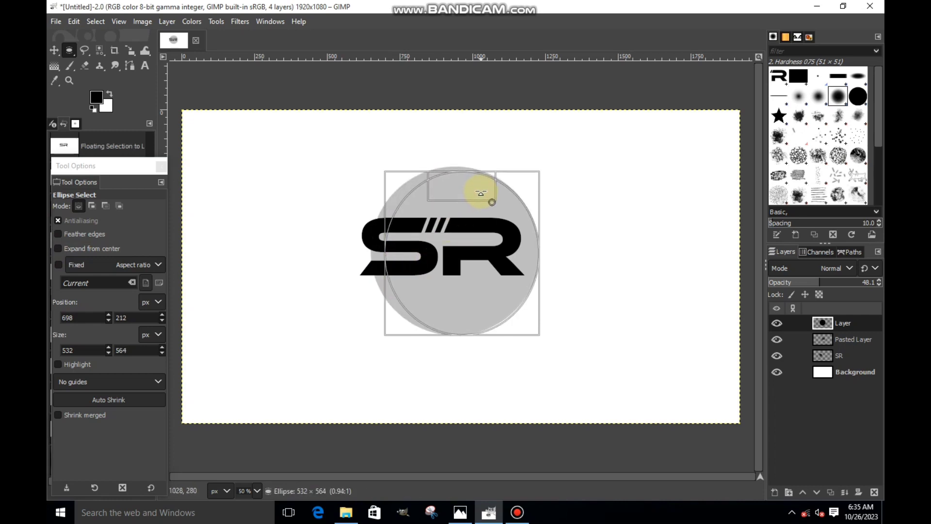
drag(478, 311, 473, 303)
drag(530, 224, 531, 227)
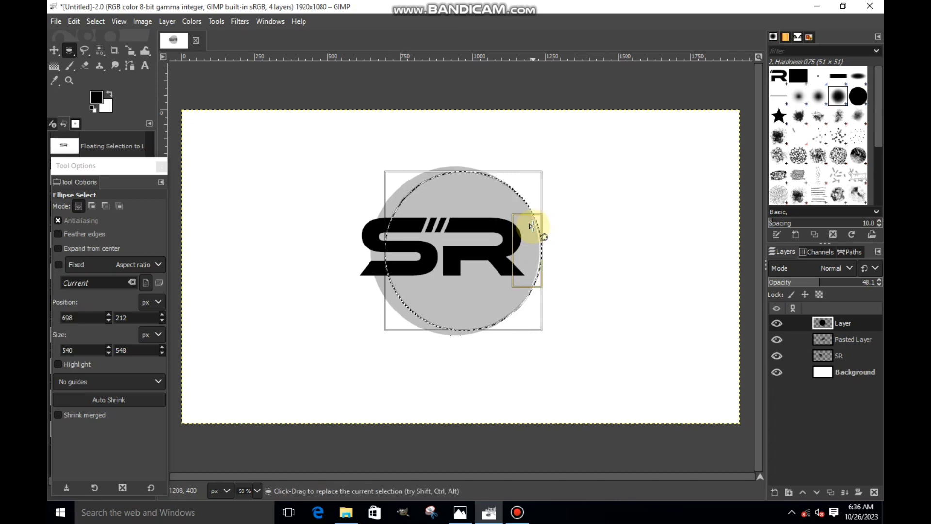
Step: Cut the selected ellipse out of the filled circle to form a crescent and clear the selection
right_click(467, 277)
mouse_move(493, 306)
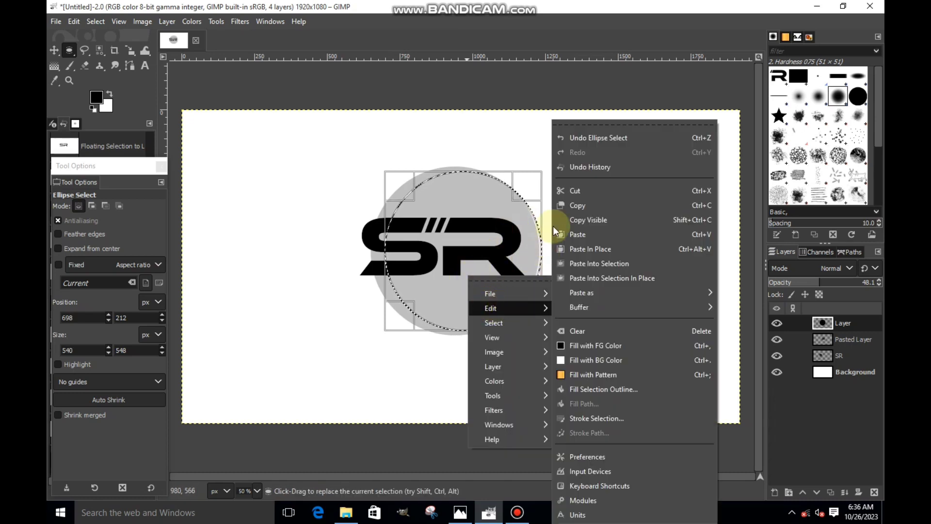
click(573, 190)
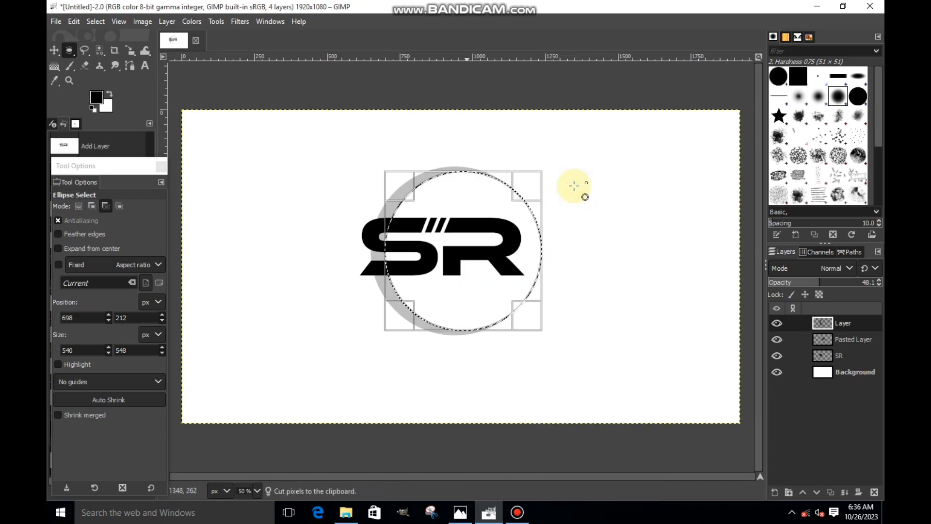
click(565, 184)
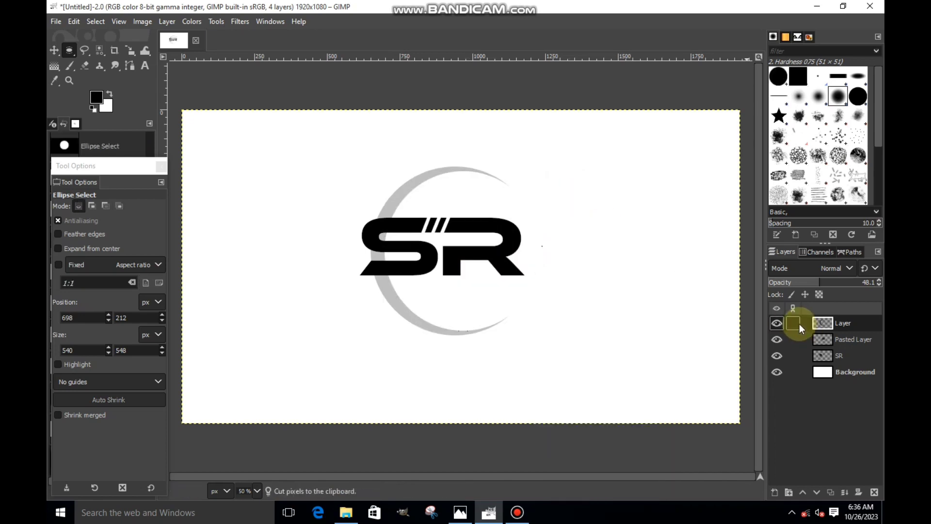
Step: Duplicate the crescent layer and flip the copy horizontally
right_click(839, 323)
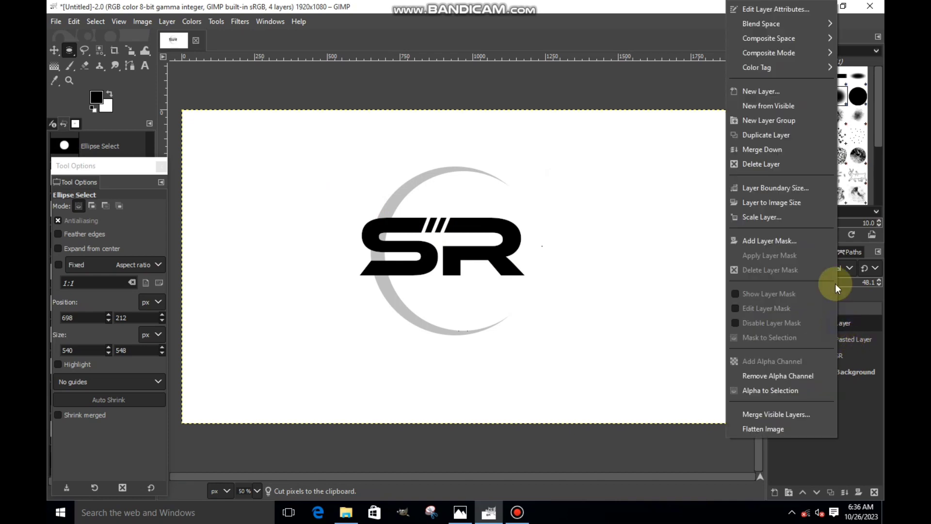
click(760, 136)
click(777, 356)
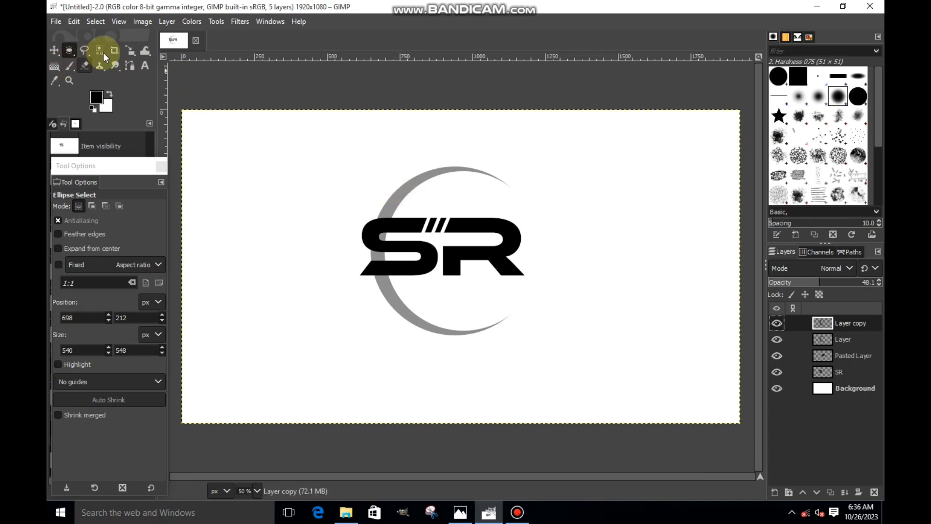
drag(130, 50, 160, 115)
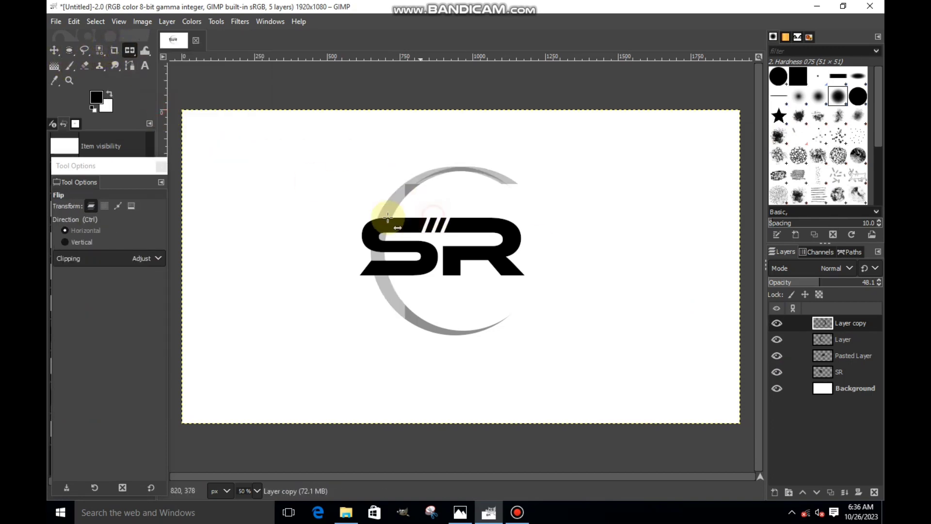
click(385, 208)
Step: Scale the flipped crescent layer to about 1738 × 978 px and position it so both crescents interlock as a ring around the lettering
drag(129, 51, 162, 78)
click(517, 255)
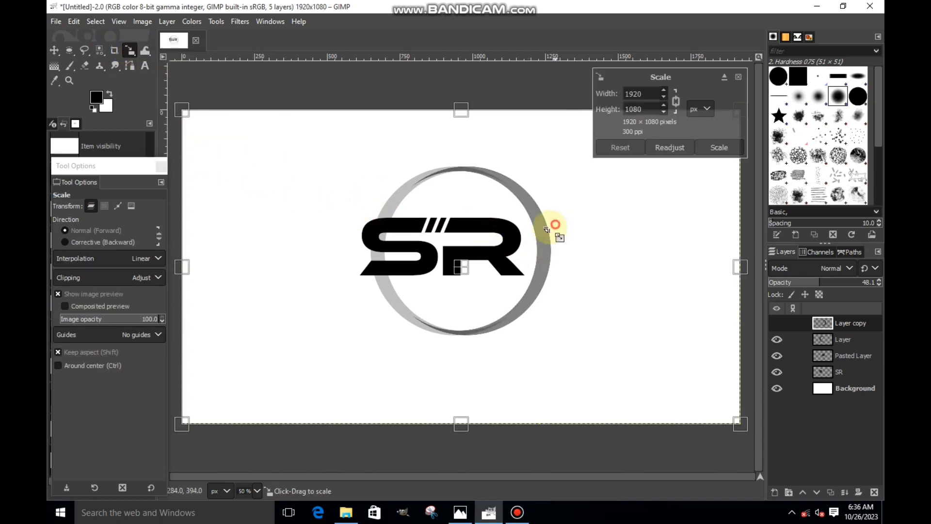
drag(551, 225, 474, 328)
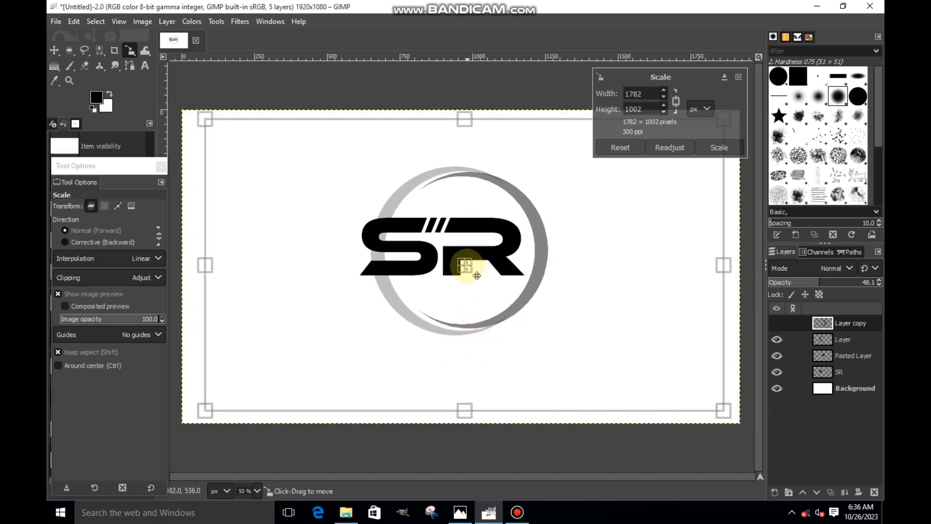
drag(478, 270, 468, 275)
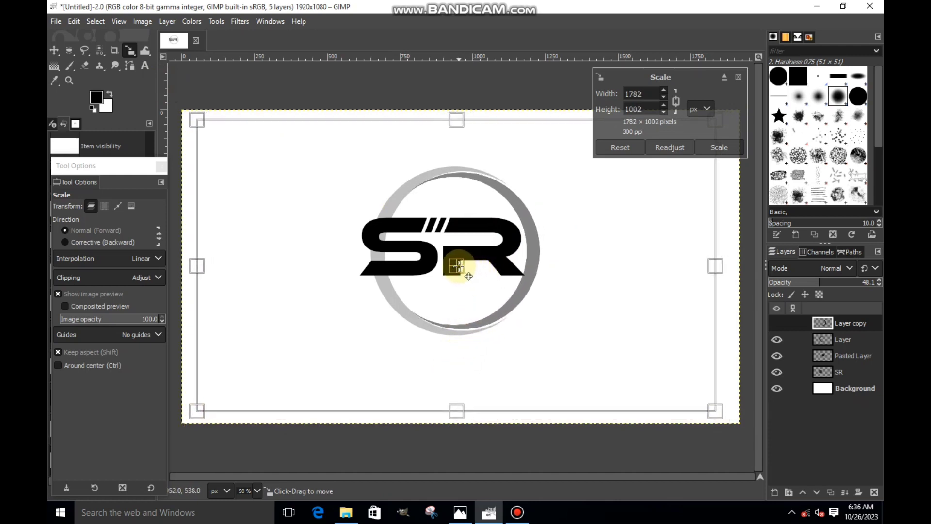
drag(590, 344, 567, 336)
drag(373, 262, 377, 262)
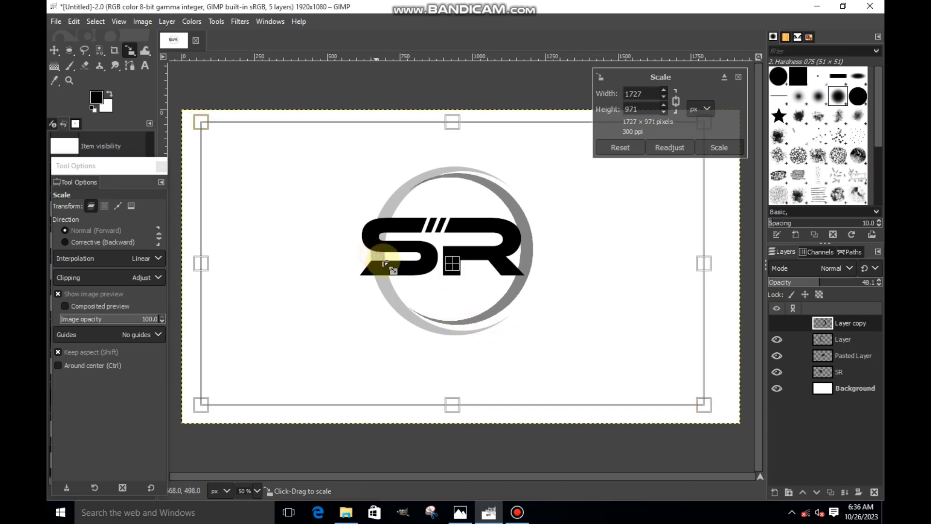
drag(461, 275, 467, 278)
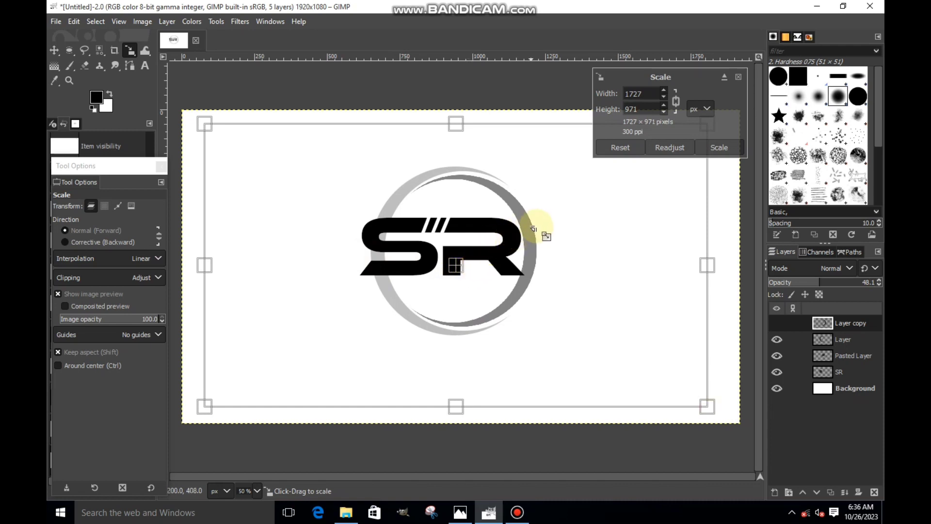
drag(565, 237, 565, 273)
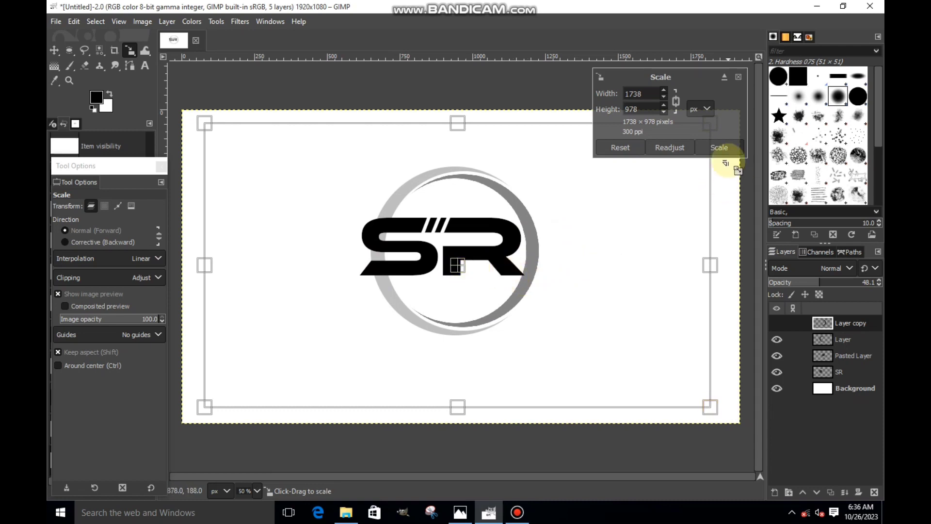
click(725, 151)
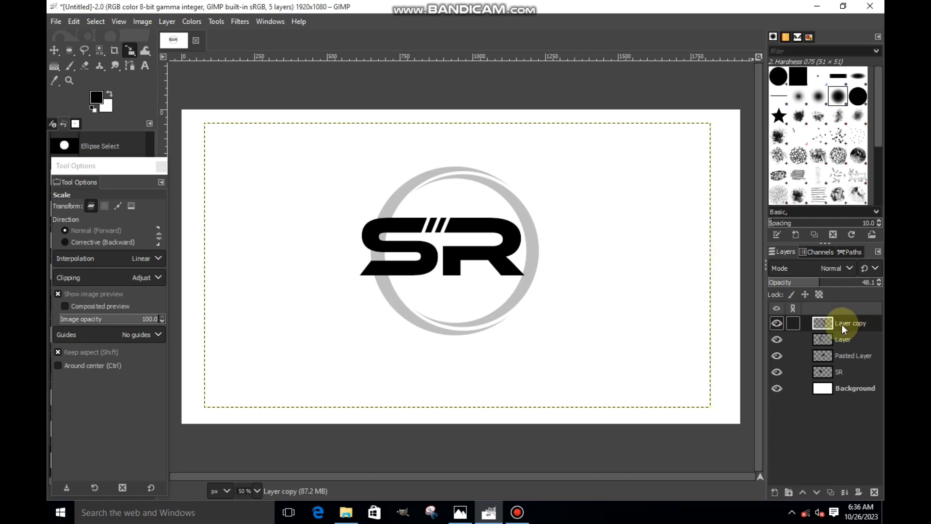
Step: Raise the opacity of both crescent layers, Layer copy and Layer, to 100
key(ctrl+comma)
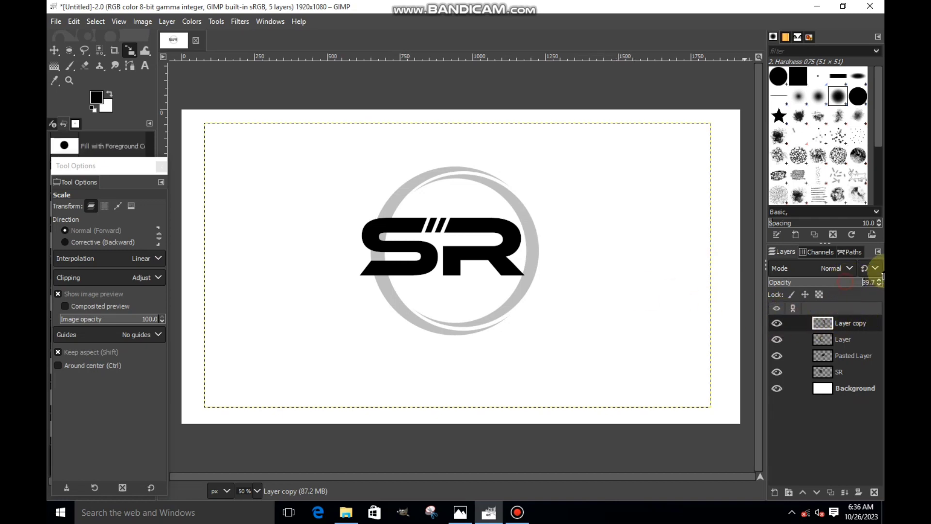
click(834, 336)
drag(821, 286, 862, 286)
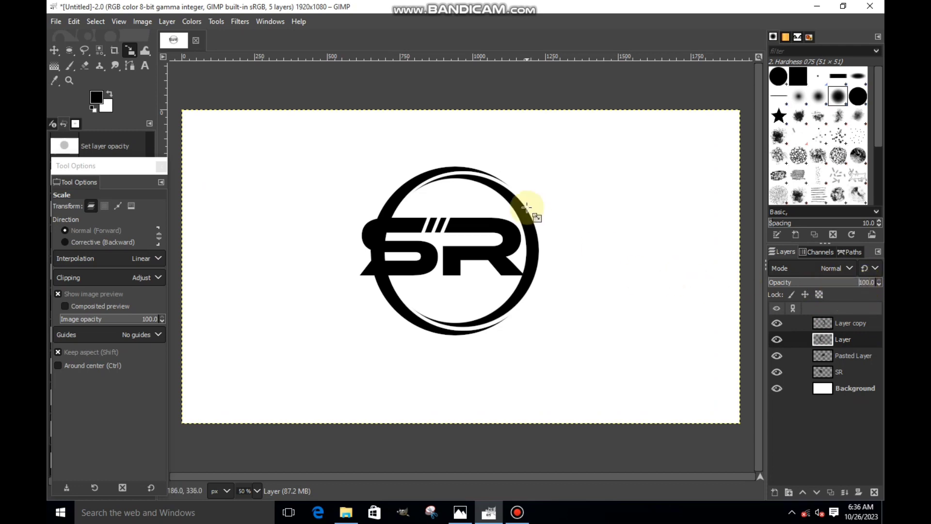
Step: Select the original crescent on Layer by color, fill it with red (ff0000), and clear the selection
click(99, 50)
click(412, 203)
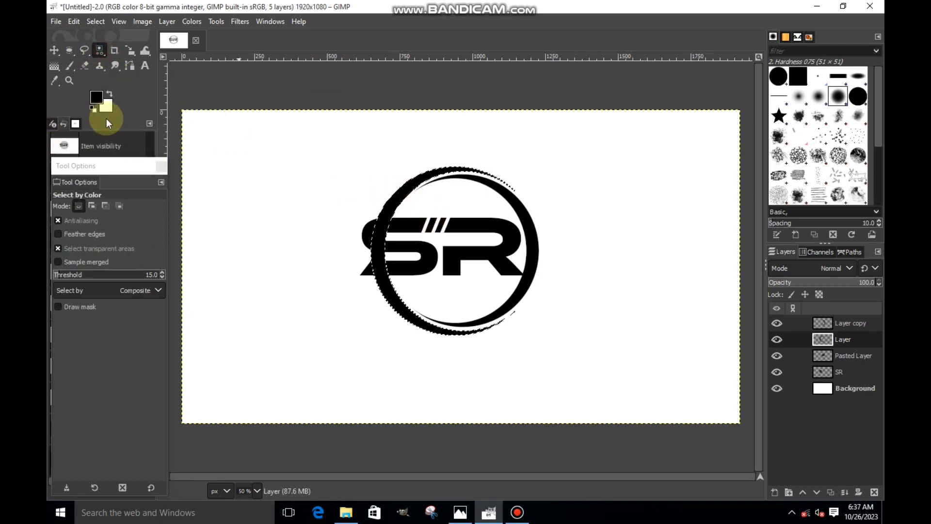
click(97, 100)
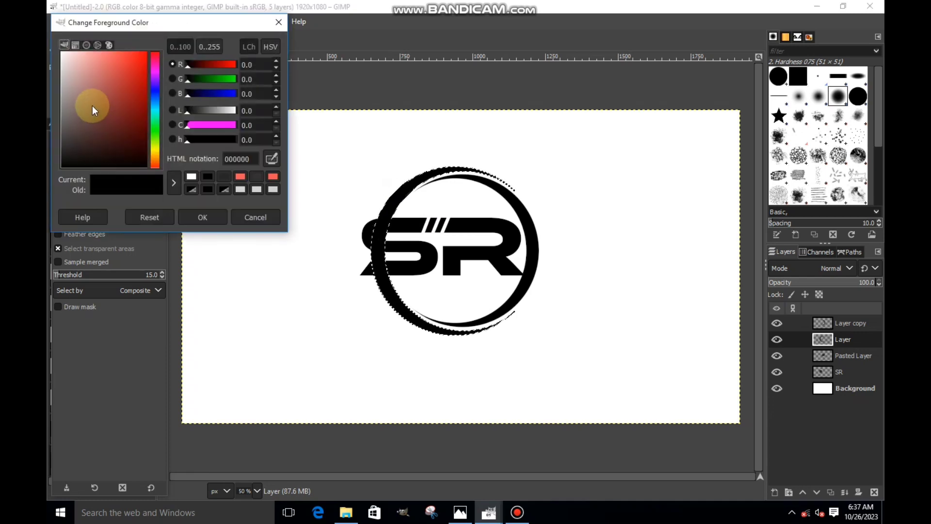
drag(190, 65, 235, 64)
click(203, 217)
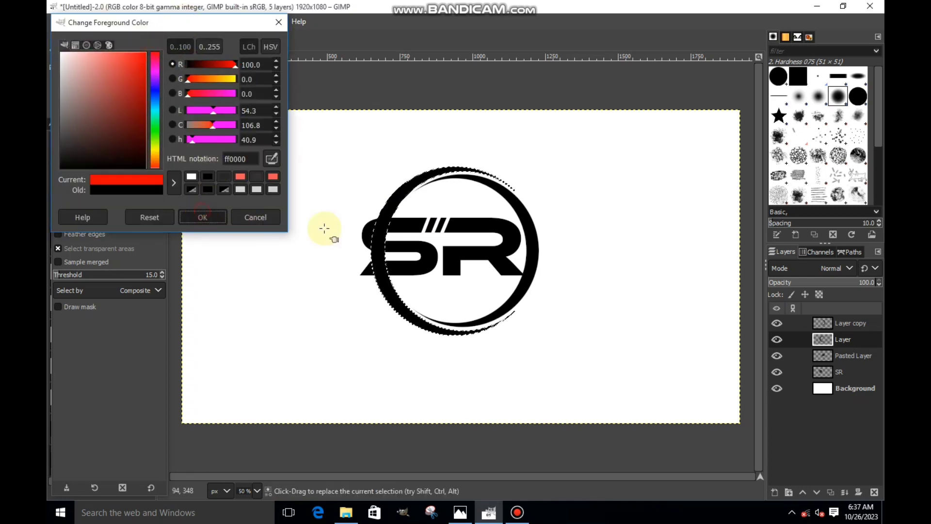
right_click(349, 235)
mouse_move(372, 262)
click(452, 346)
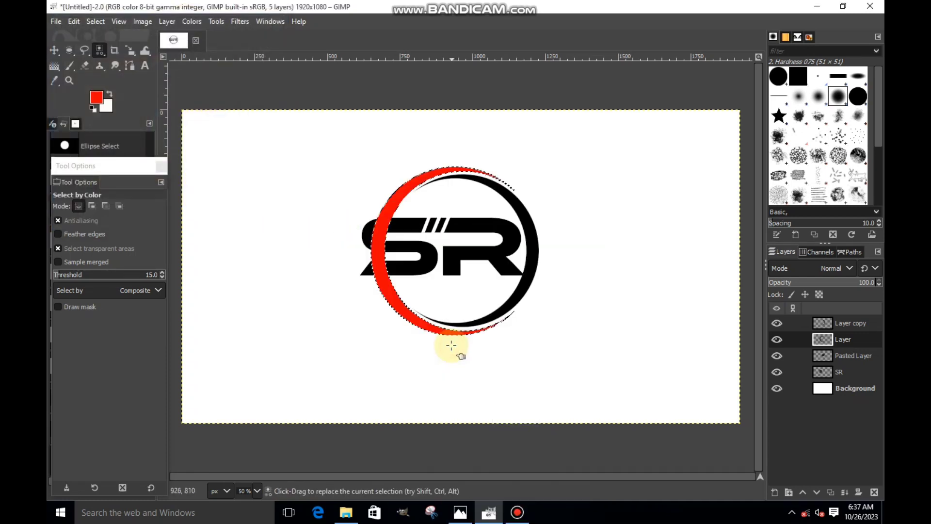
key(ctrl+x)
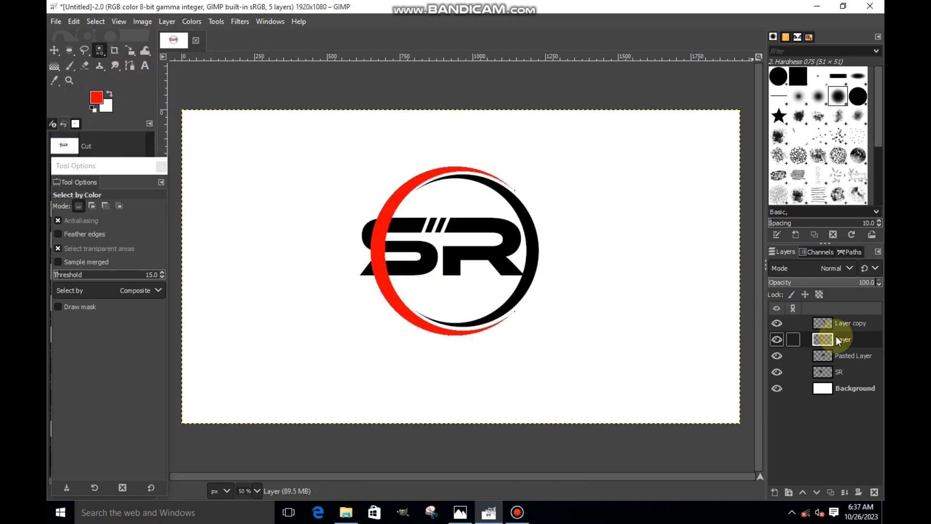
Step: Select the flipped crescent on Layer copy by color, fill it with gray (777777), and clear the selection
click(825, 324)
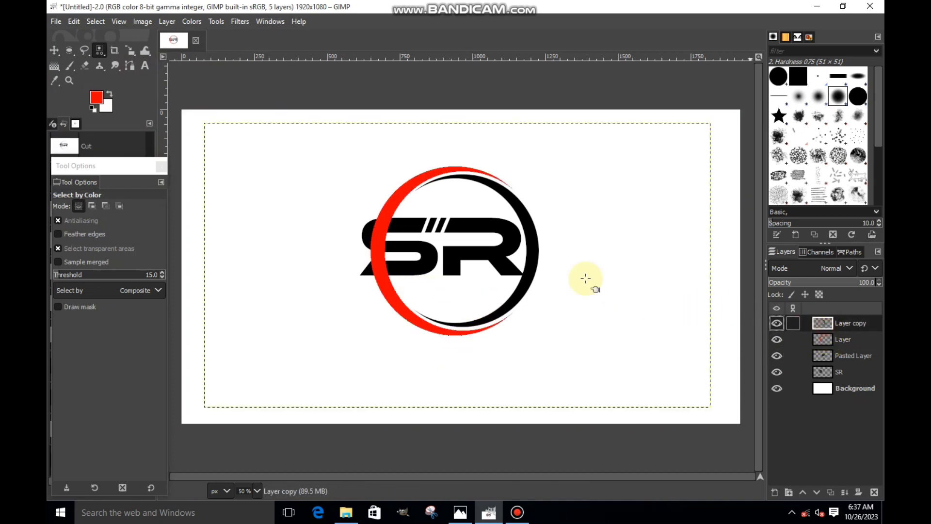
click(534, 260)
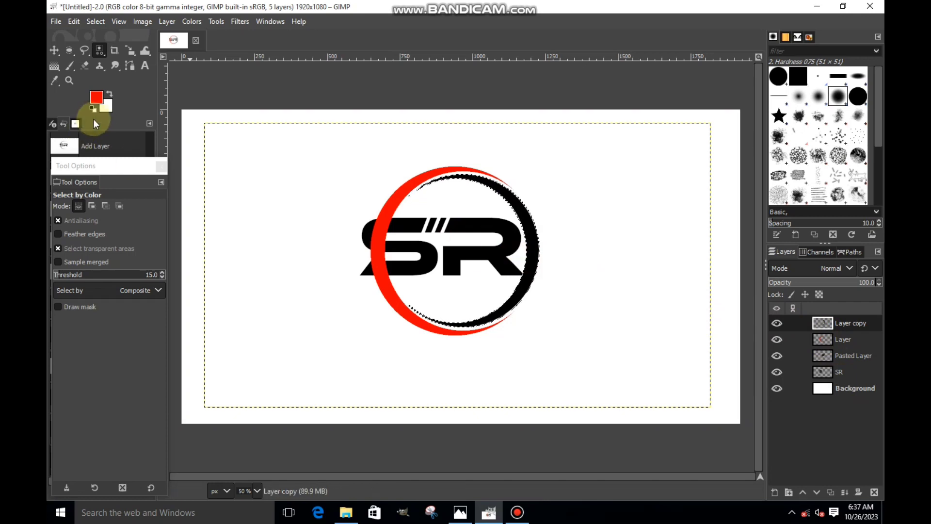
click(96, 97)
drag(109, 116, 46, 113)
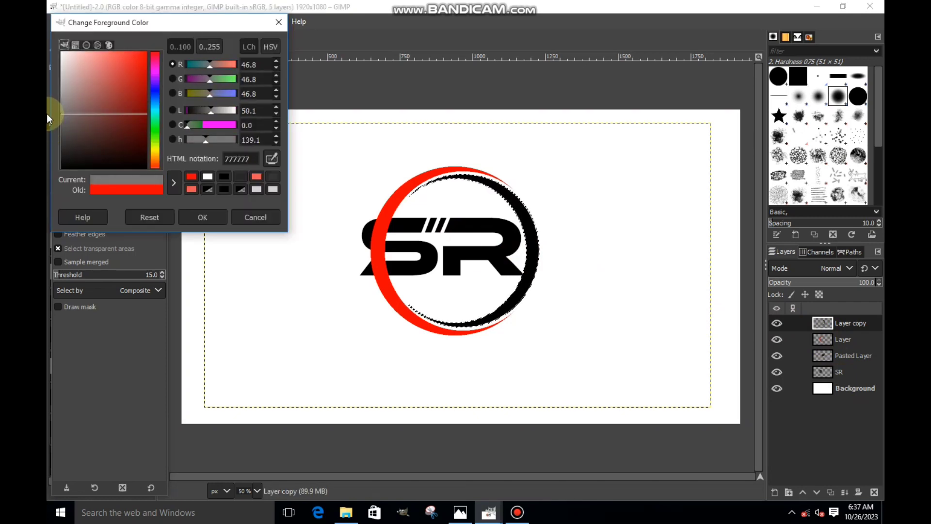
click(207, 223)
right_click(497, 259)
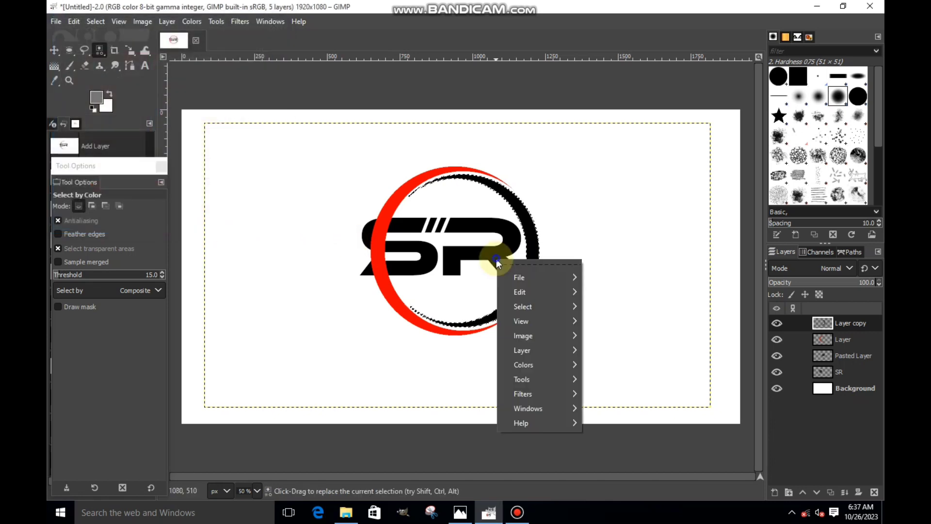
mouse_move(535, 292)
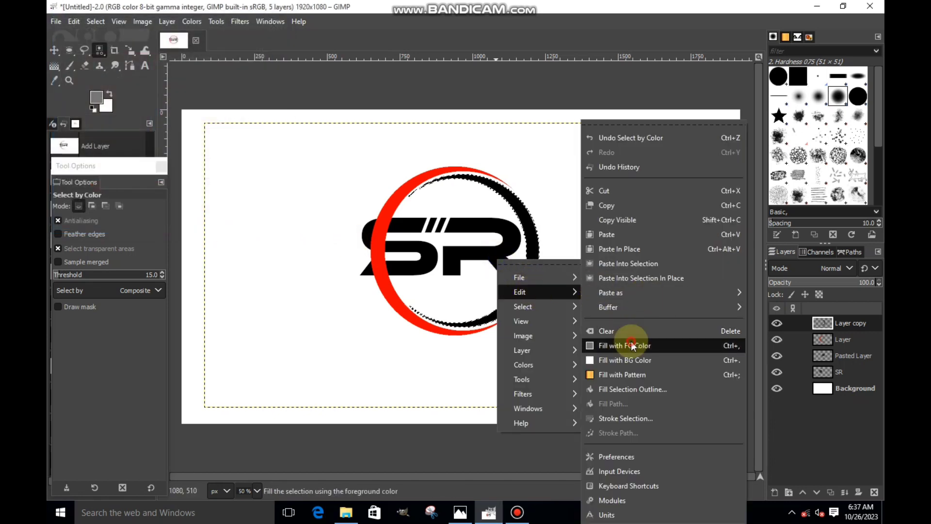
click(629, 345)
key(ctrl+shift+a)
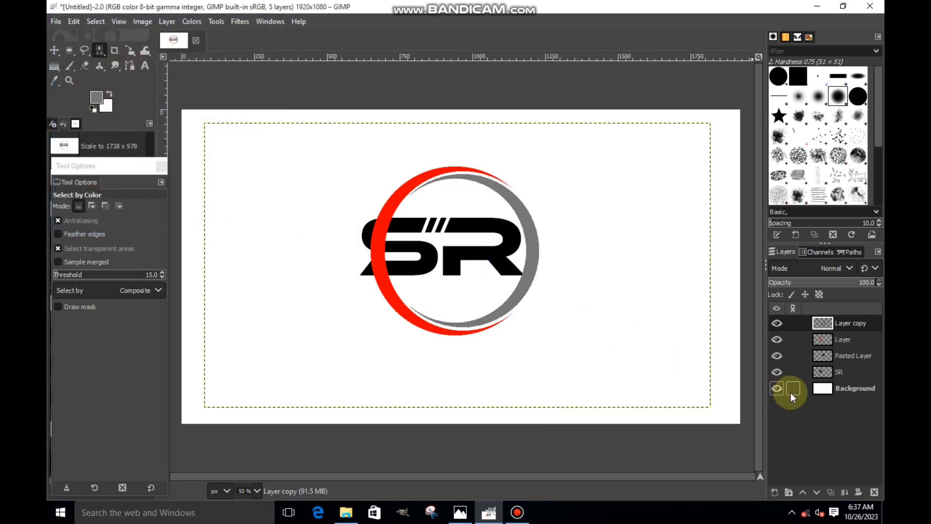
Step: Merge Layer copy down into Layer, then scale the combined ring to about 1707 × 960 px and center it on the lettering
right_click(834, 325)
click(773, 152)
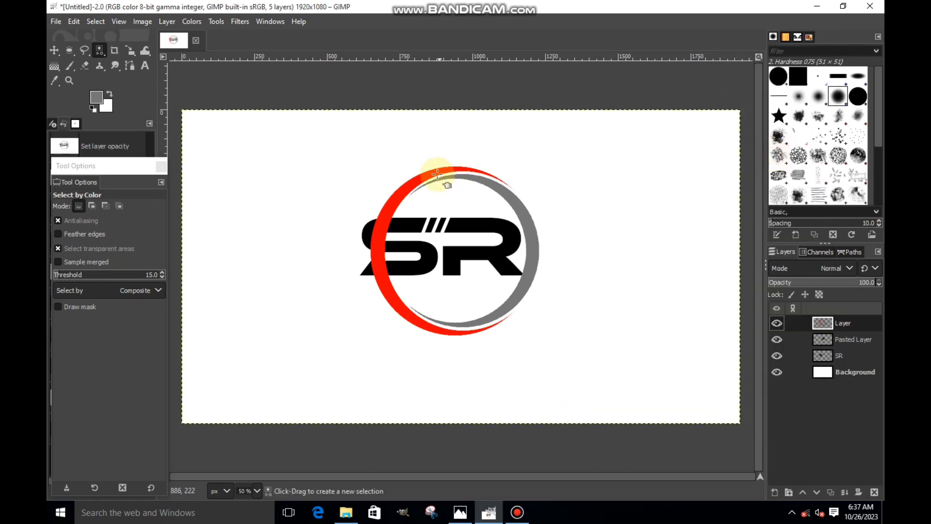
click(128, 50)
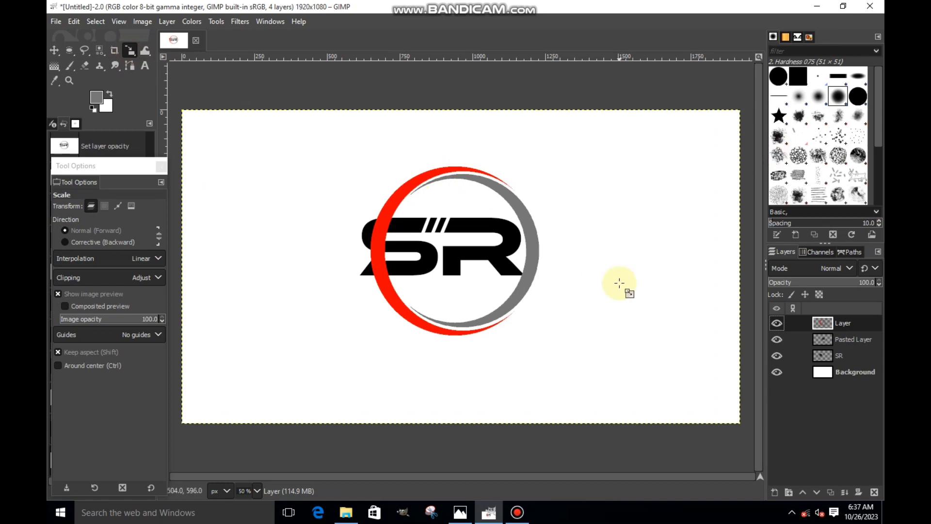
click(546, 283)
drag(650, 333, 599, 340)
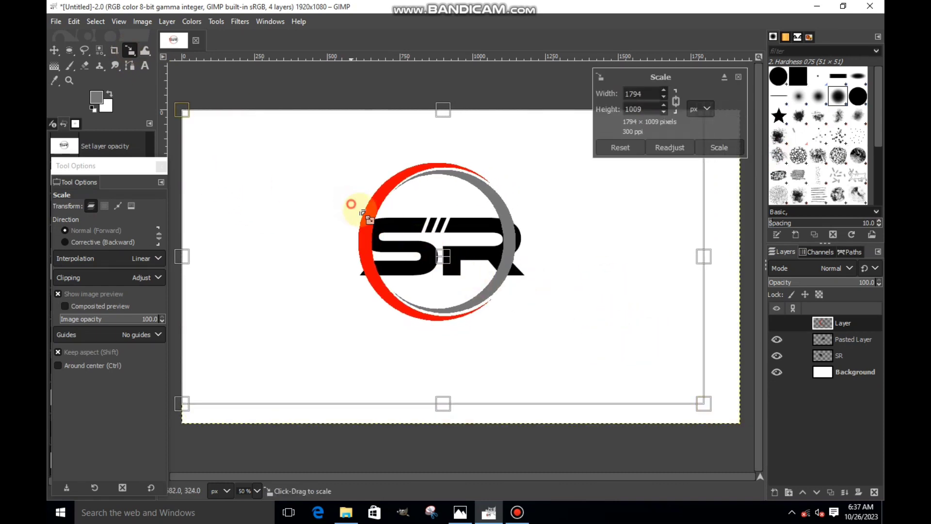
drag(354, 208, 380, 222)
drag(462, 275, 457, 275)
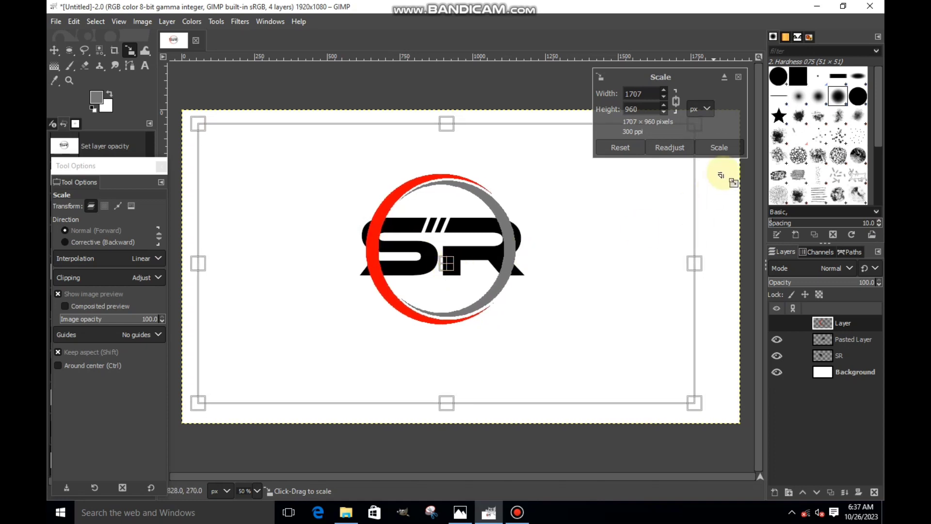
click(719, 147)
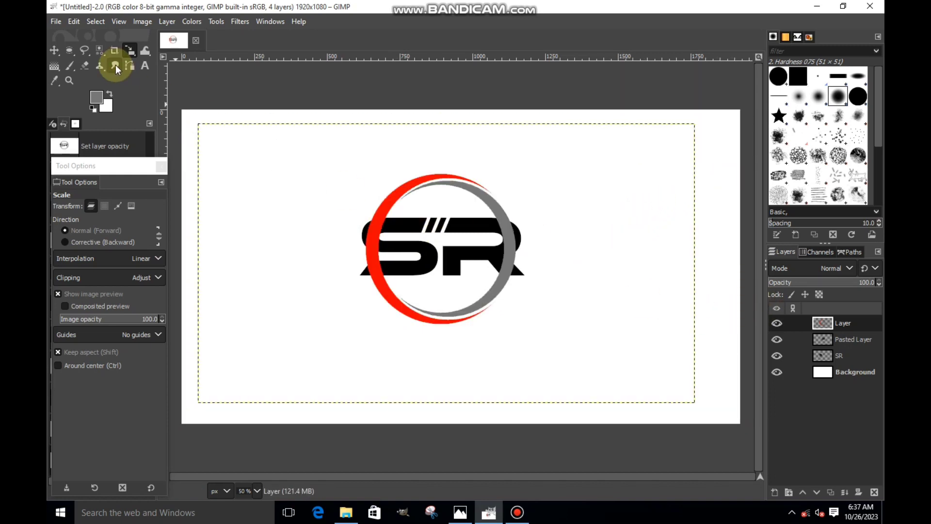
Step: Cut a rectangular band of about 705 × 250 px around the lettering out of the ring layer and clear the selection
right_click(70, 50)
click(94, 50)
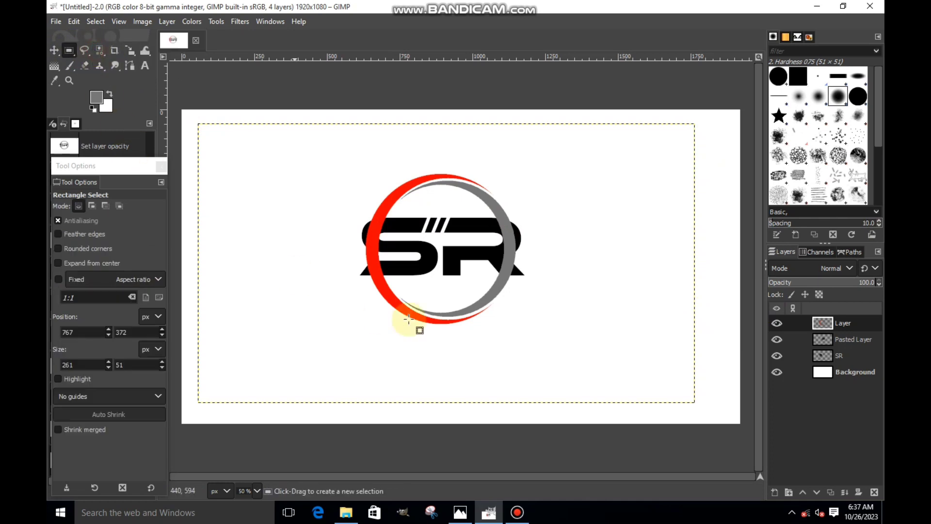
ctrl+scroll(340, 215, up, 1)
drag(345, 216, 619, 307)
drag(521, 234, 523, 228)
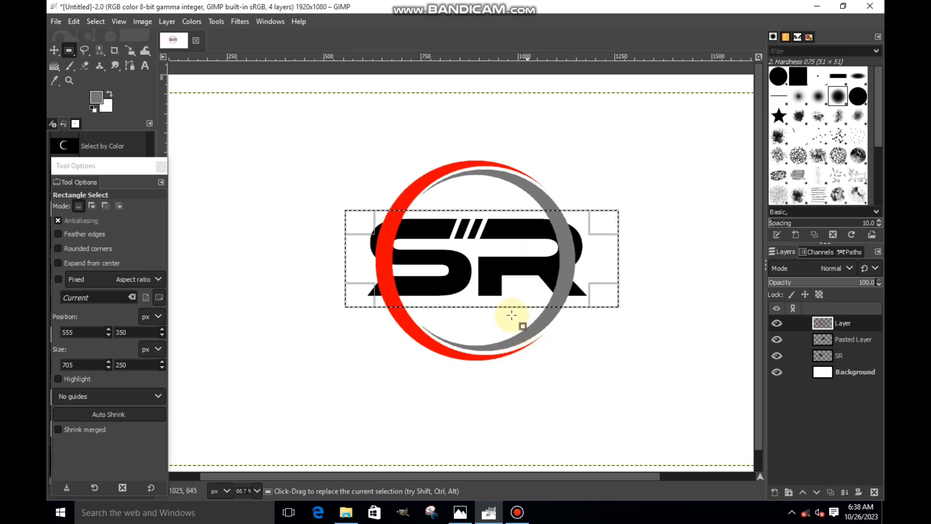
right_click(503, 277)
mouse_move(539, 312)
click(620, 187)
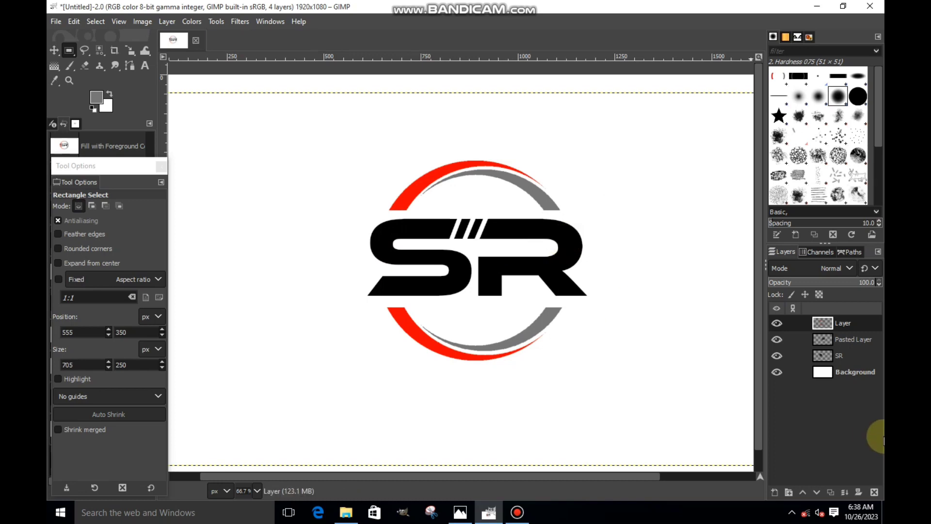
Step: Select the letter S on the SR layer by color and fill it with red (ff0000)
click(827, 356)
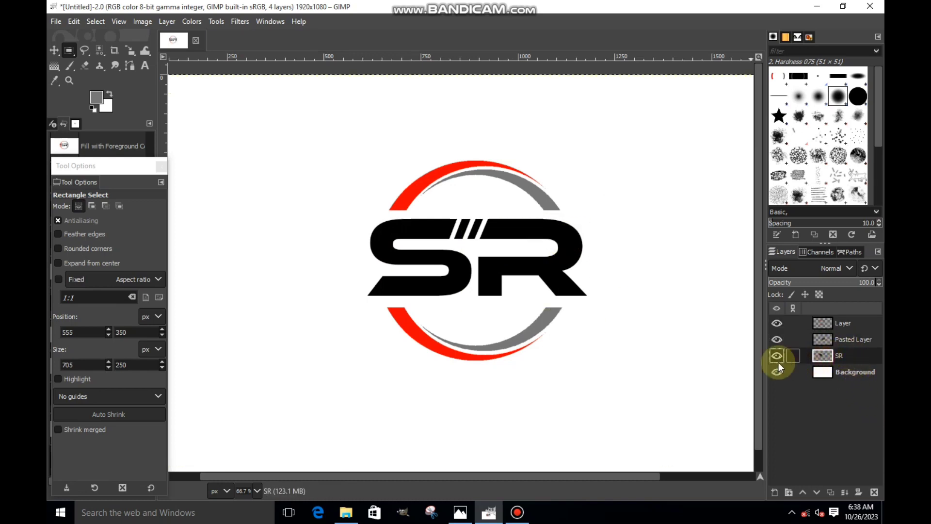
click(100, 51)
click(381, 228)
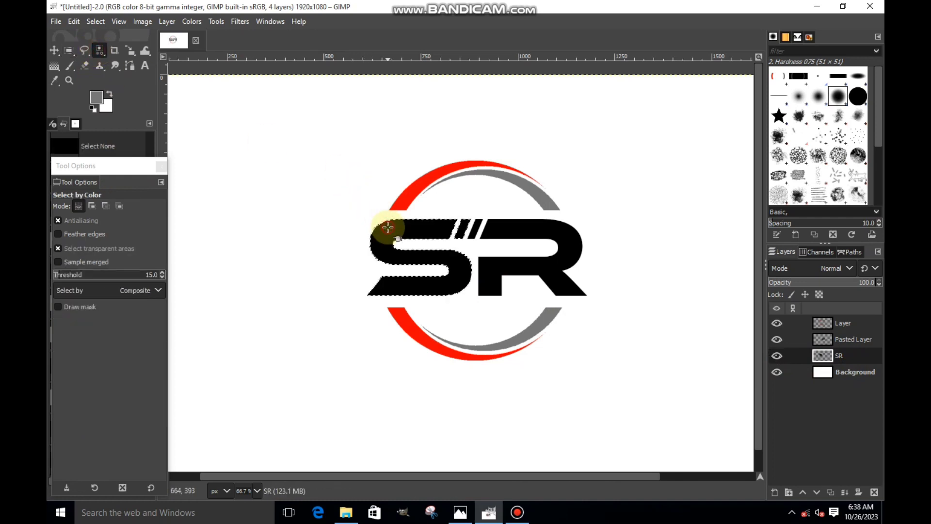
click(97, 97)
click(223, 177)
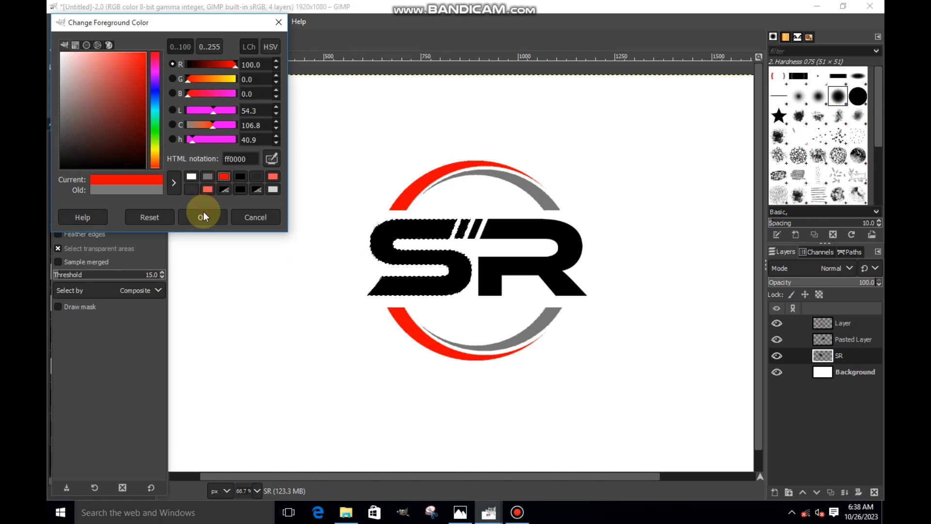
click(202, 215)
right_click(370, 231)
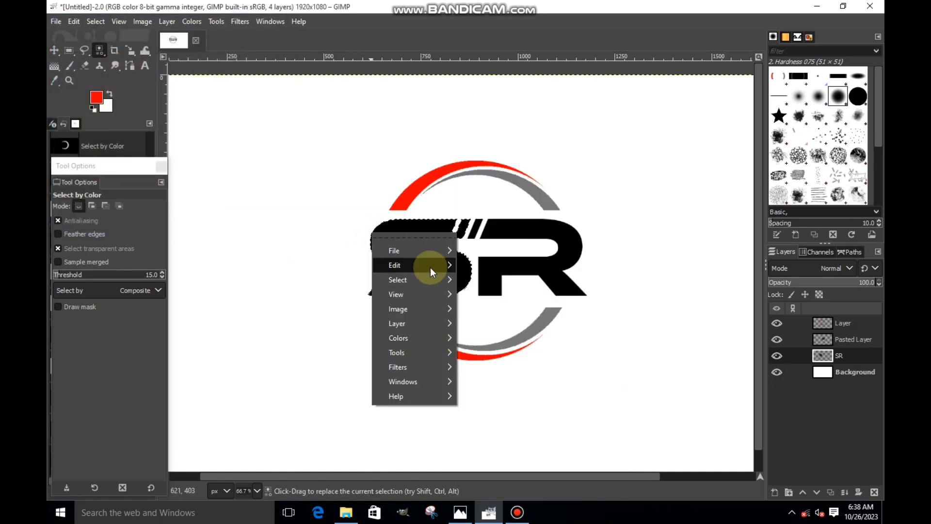
mouse_move(429, 266)
click(496, 344)
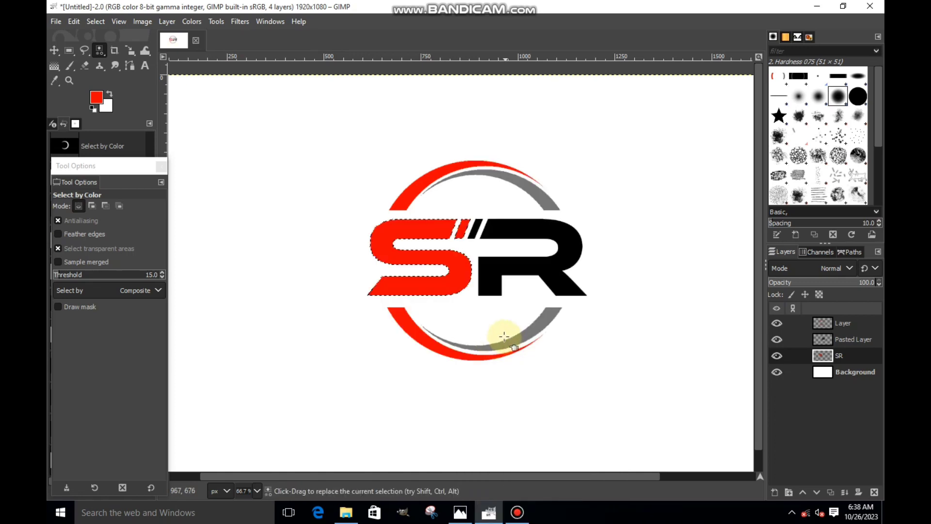
Step: Select the letter R on Pasted Layer by color and fill it with the same gray as the right crescent
click(847, 342)
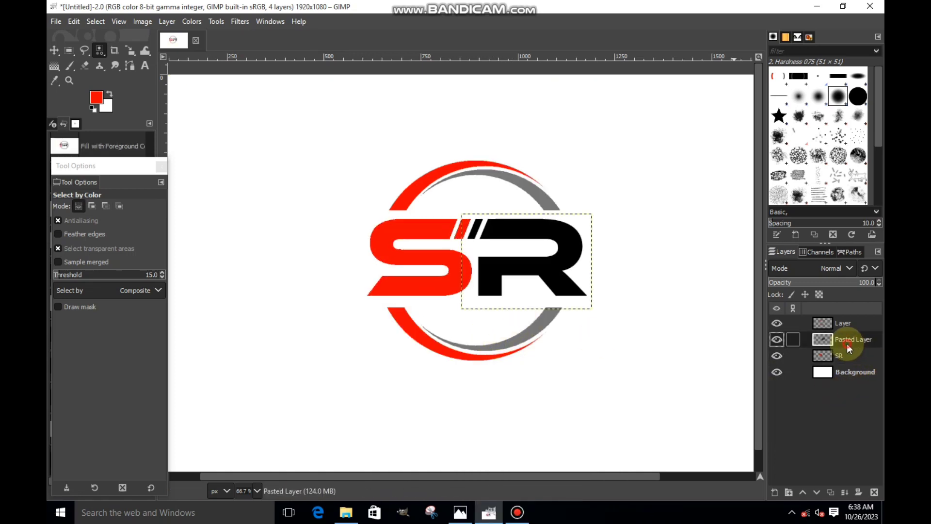
click(542, 227)
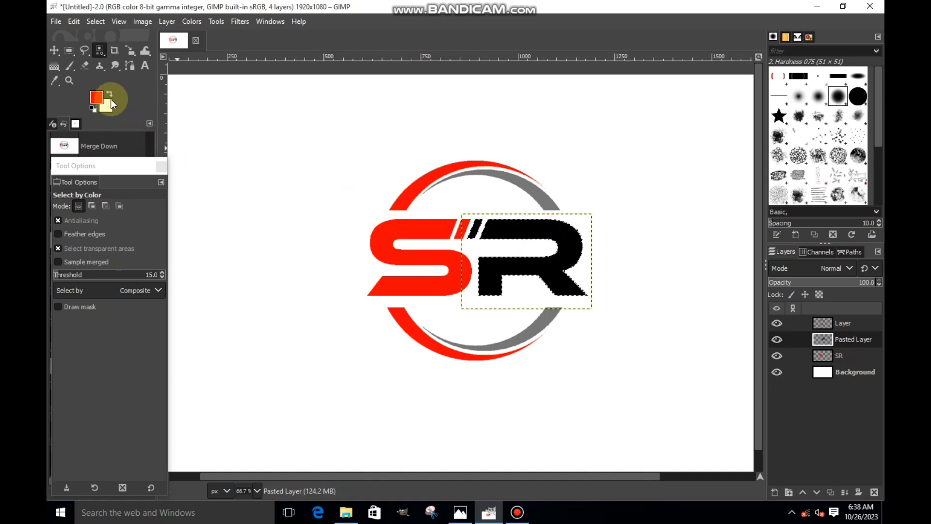
click(97, 97)
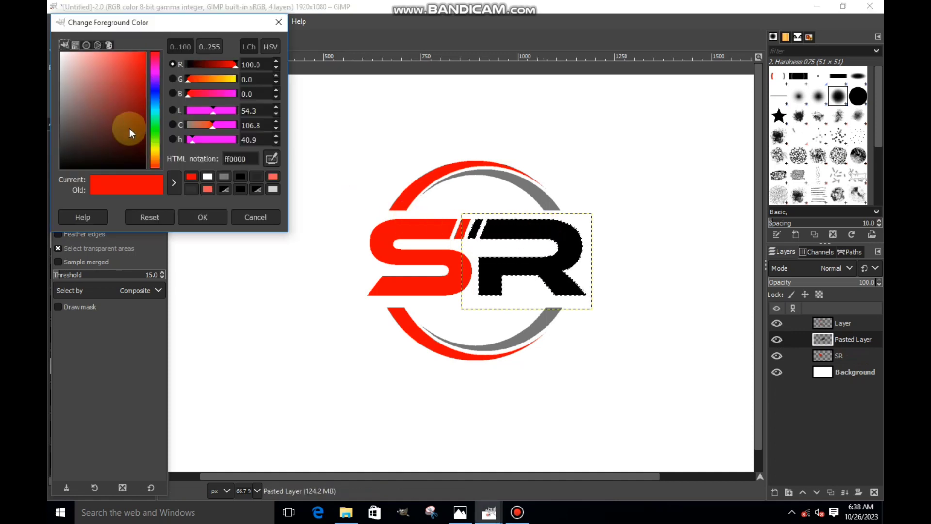
click(222, 179)
click(203, 217)
right_click(535, 265)
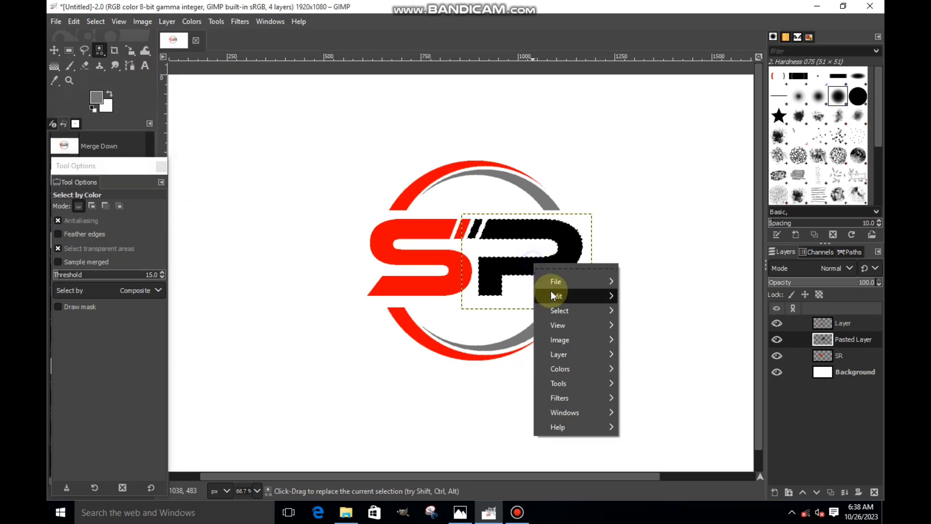
mouse_move(552, 294)
click(629, 345)
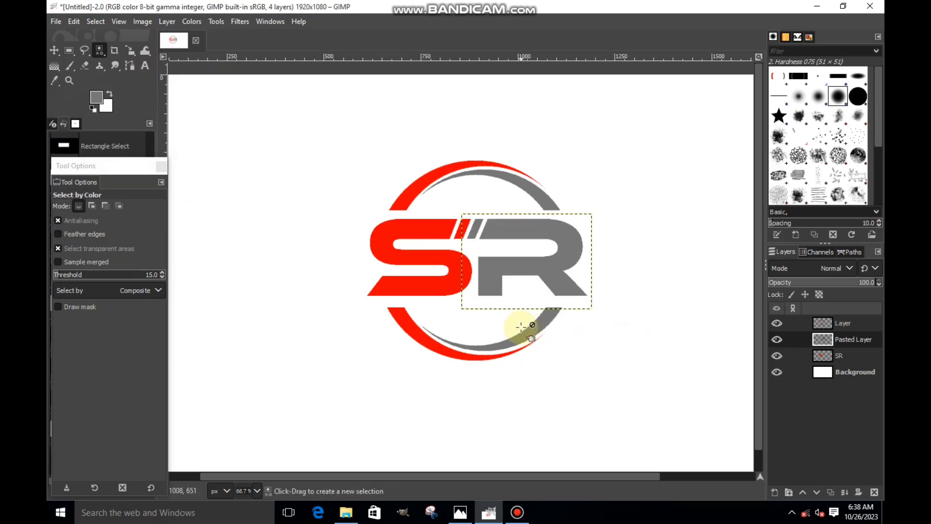
Step: Merge the ring layer down into Pasted Layer, and merge that result down into the SR layer
scroll(521, 326, down, 2)
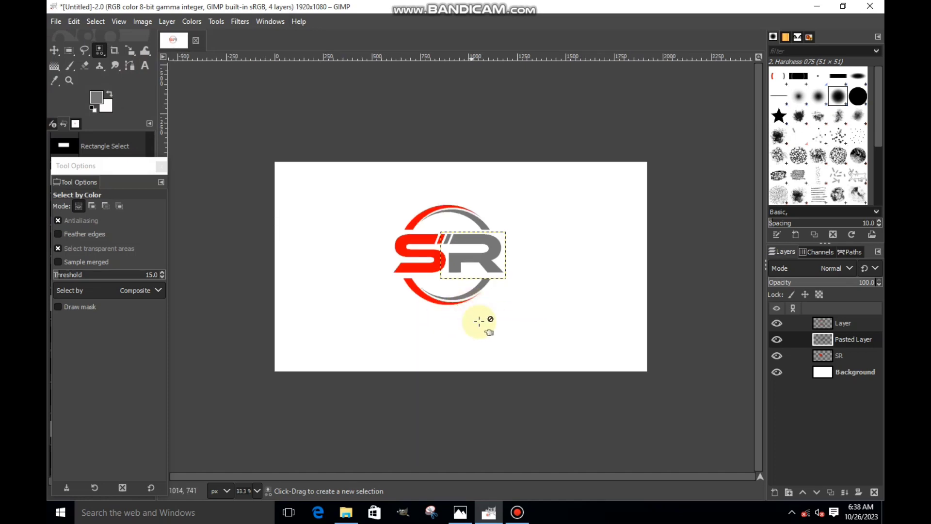
scroll(478, 322, up, 1)
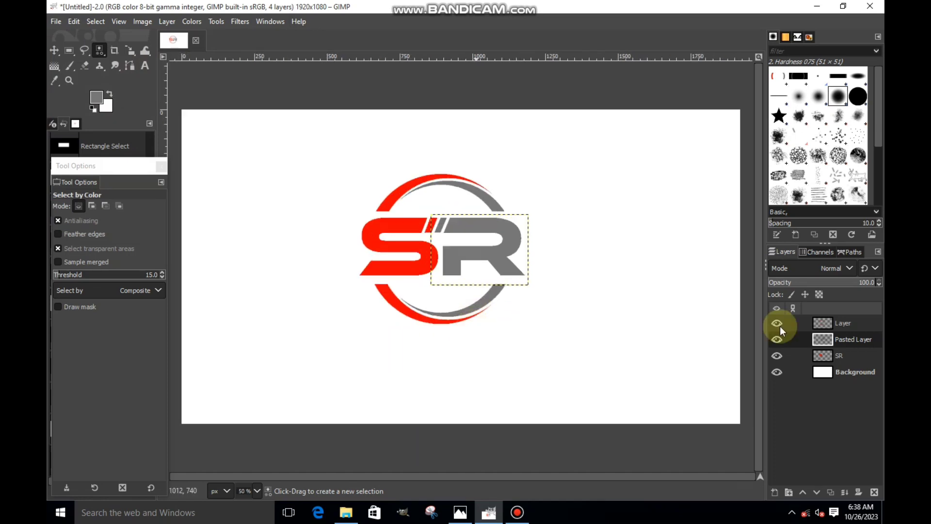
click(835, 324)
right_click(834, 323)
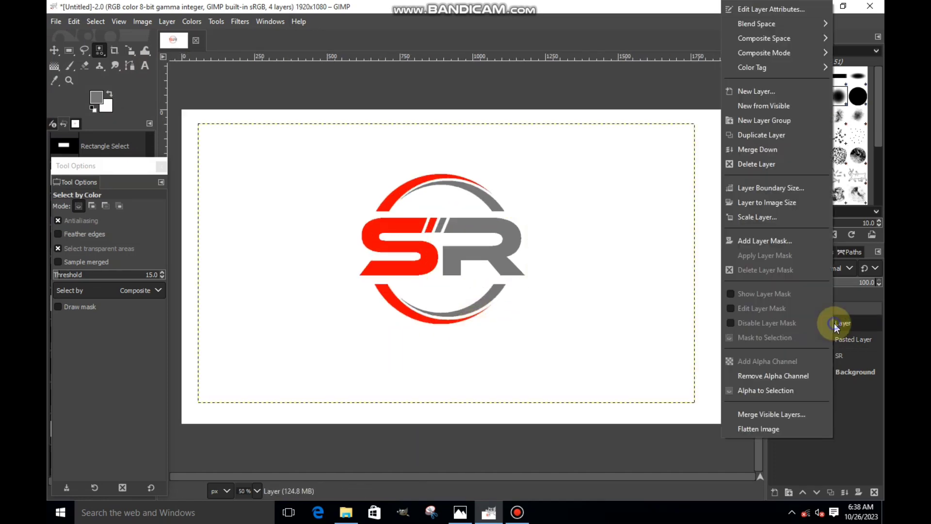
click(777, 149)
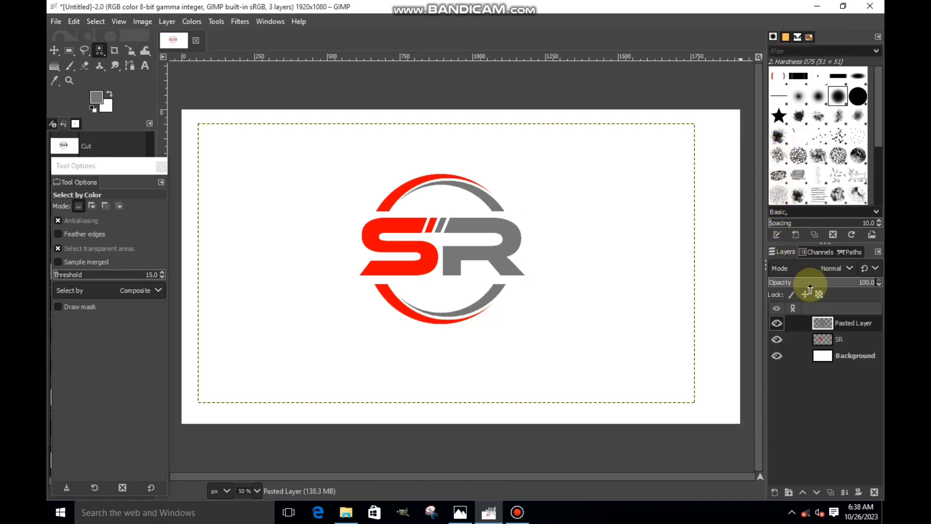
right_click(826, 328)
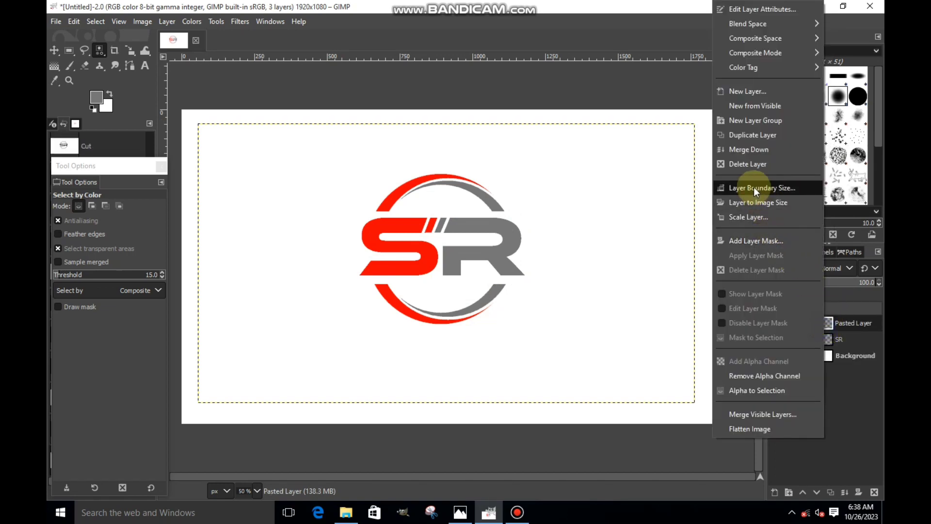
click(752, 149)
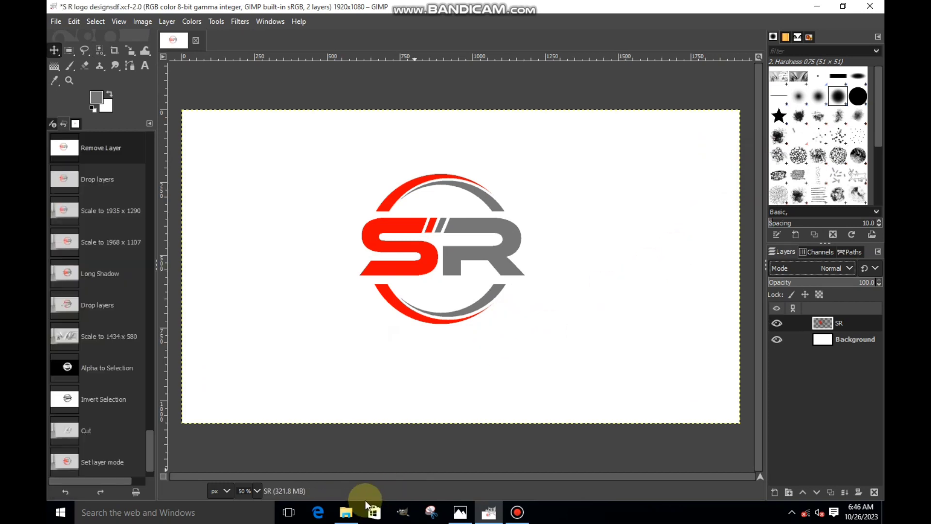
Step: Add the "background logo" image from the LOGO BACKGROUND folder as a layer and scale it to about 1937 × 1291 px to cover the canvas
click(356, 507)
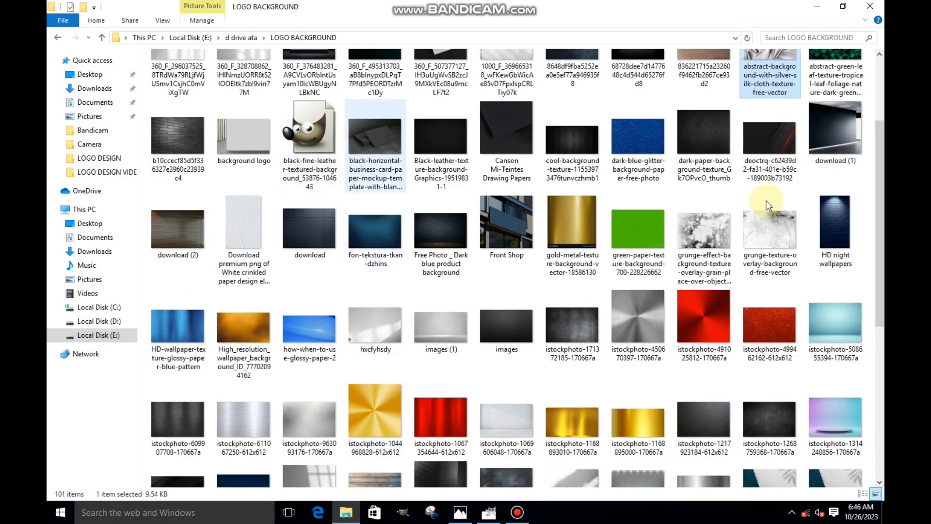
drag(244, 138, 247, 257)
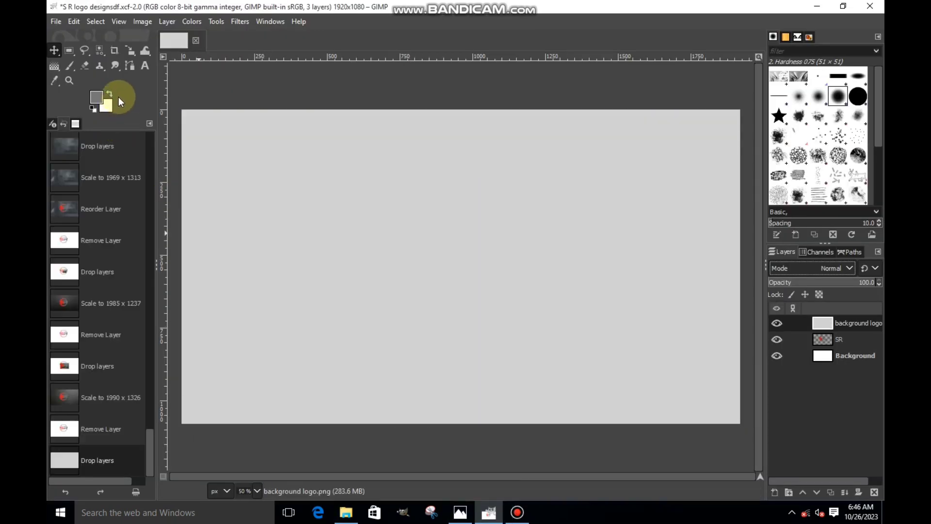
click(130, 53)
drag(312, 146, 679, 385)
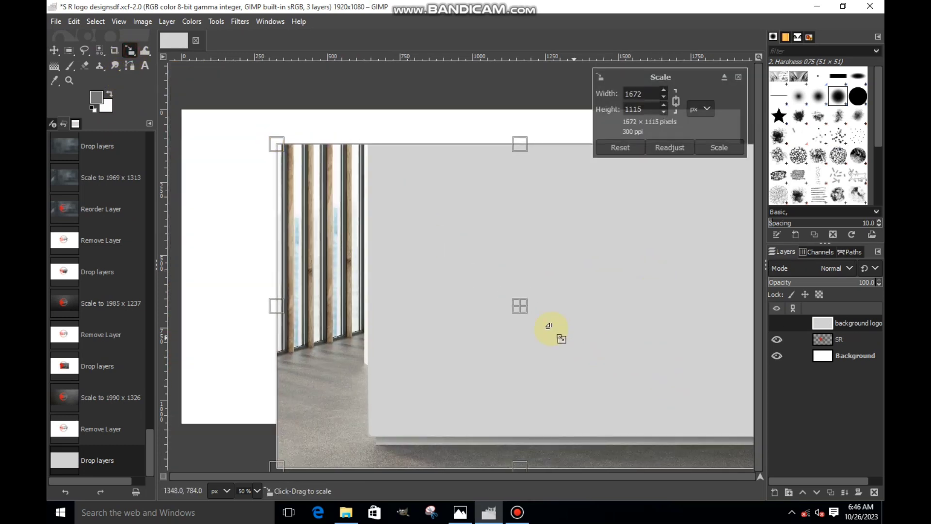
drag(468, 271, 422, 244)
drag(549, 337, 634, 356)
drag(466, 275, 464, 243)
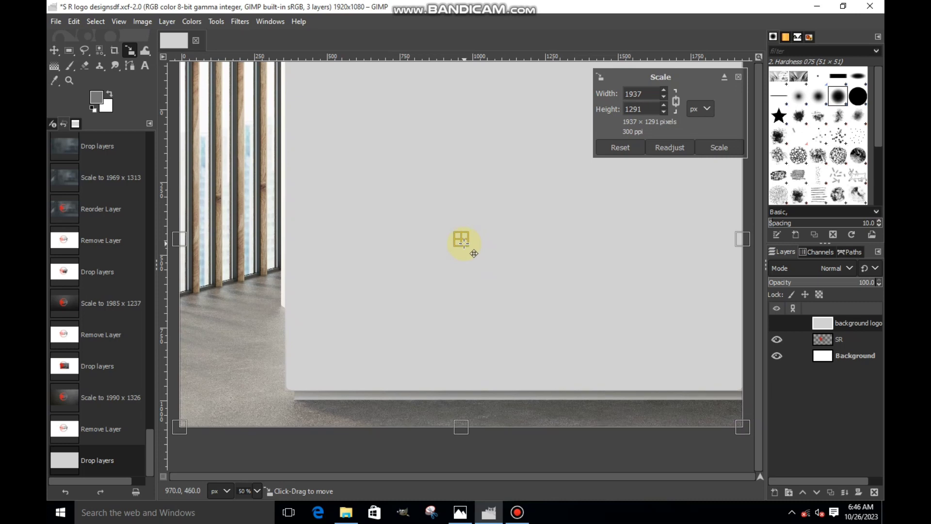
click(722, 151)
click(766, 321)
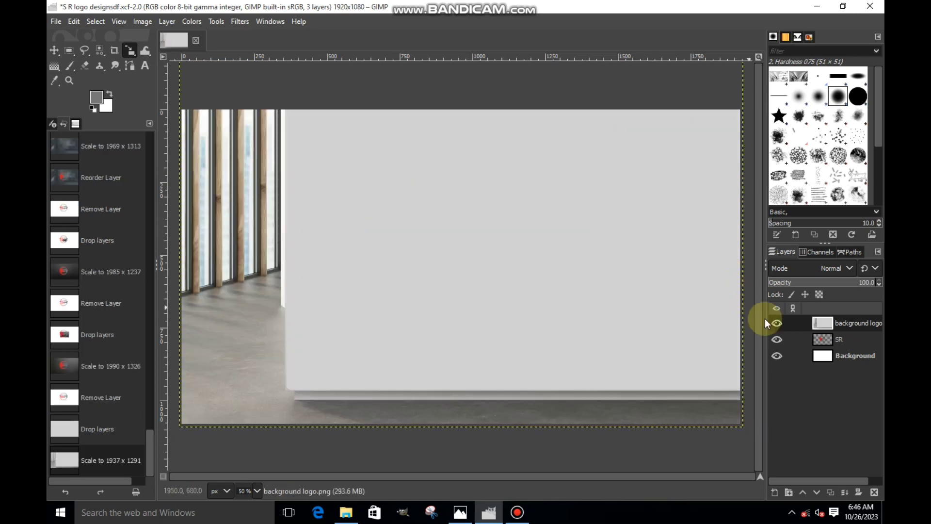
Step: Place the SR layer above the background logo layer, scale it to about 1949 × 1096 px and center the logo on the wall
drag(846, 339, 825, 320)
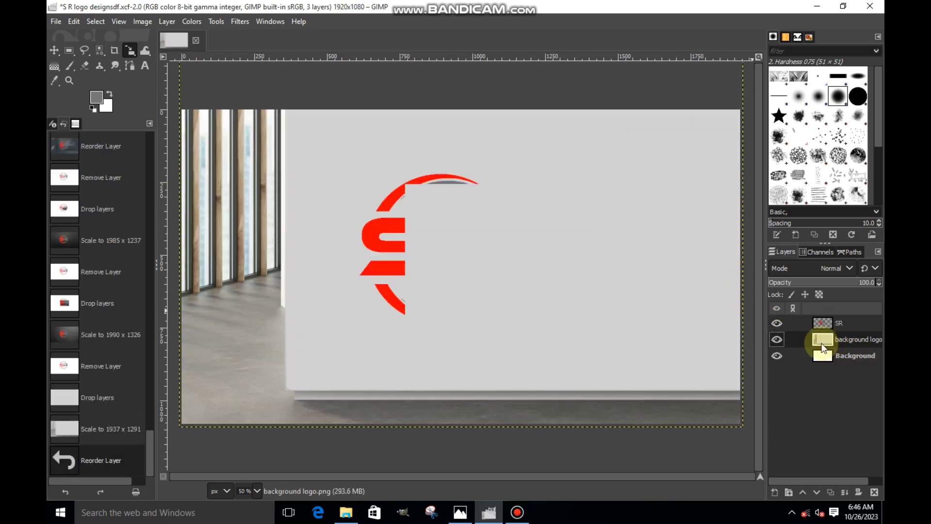
click(413, 189)
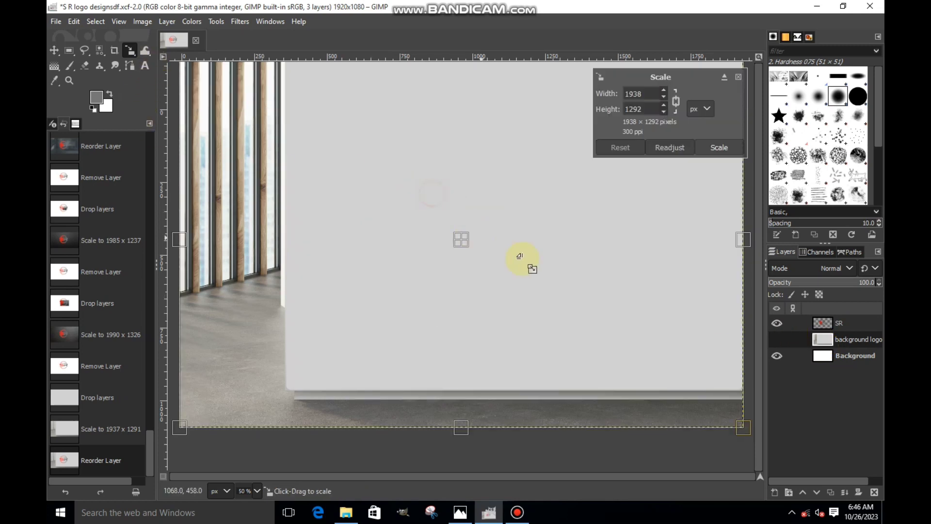
click(863, 322)
click(683, 275)
drag(683, 276, 691, 280)
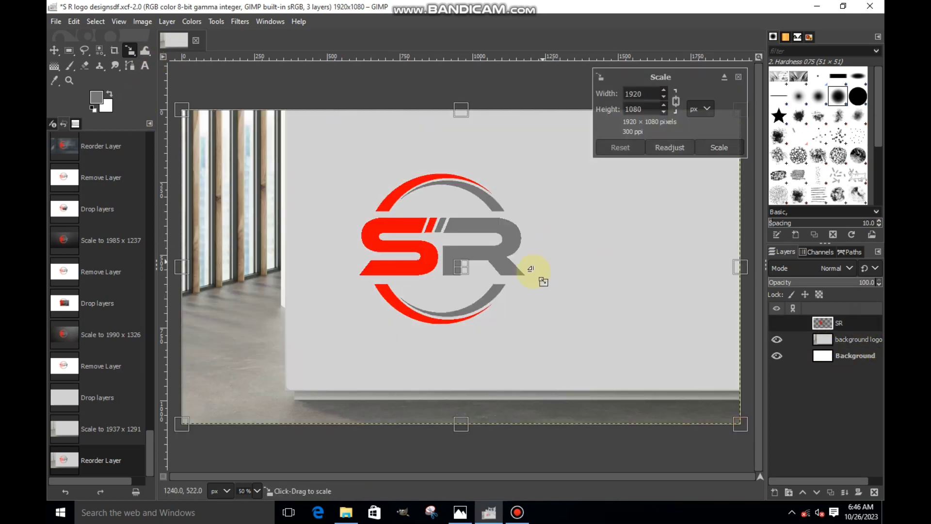
click(465, 267)
drag(465, 267, 530, 261)
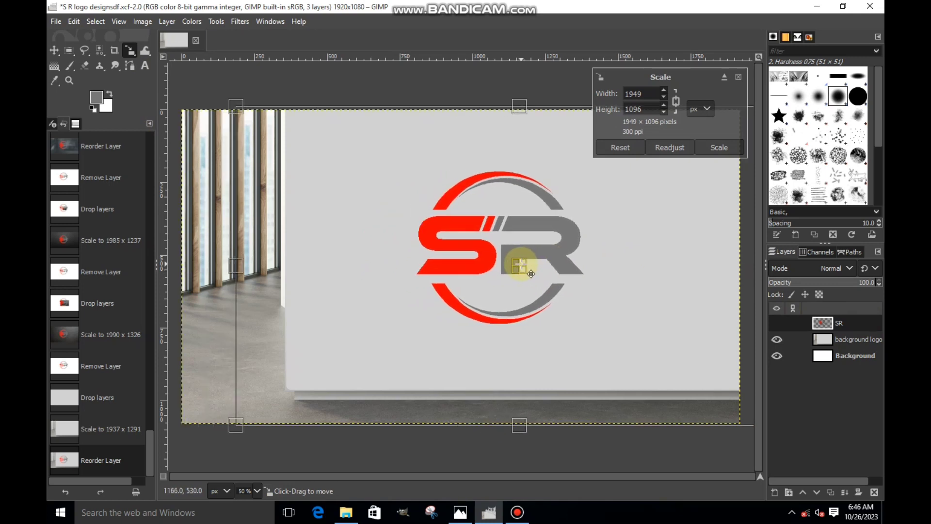
click(717, 148)
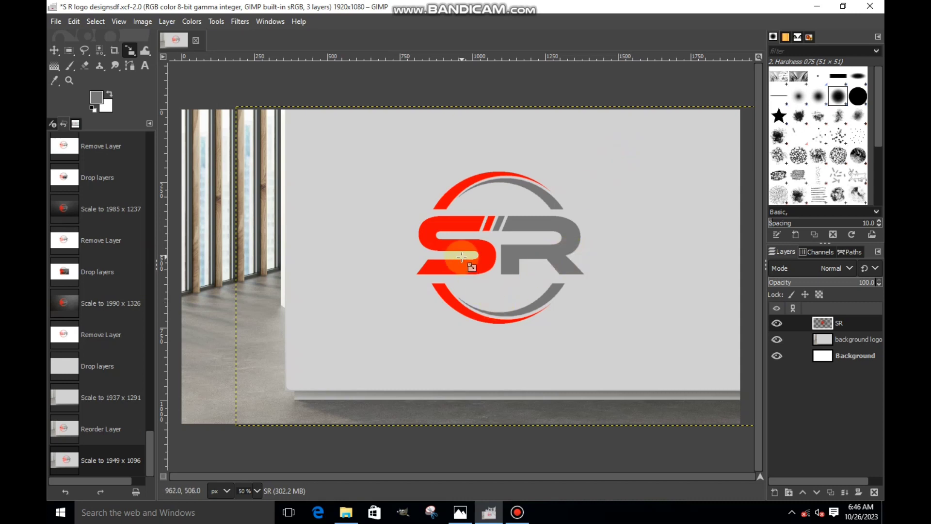
Step: Open the Long Shadow filter for the SR layer and set the shadow color to black (000000)
click(240, 22)
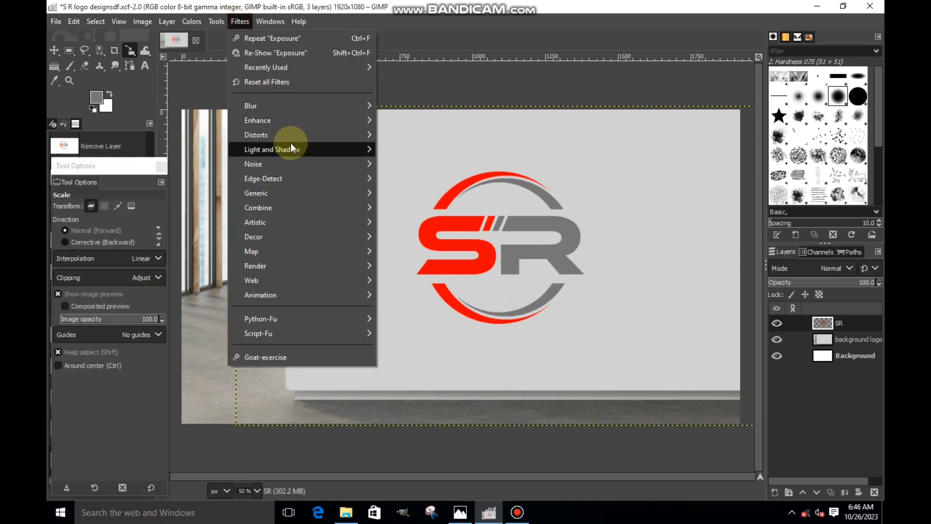
mouse_move(291, 149)
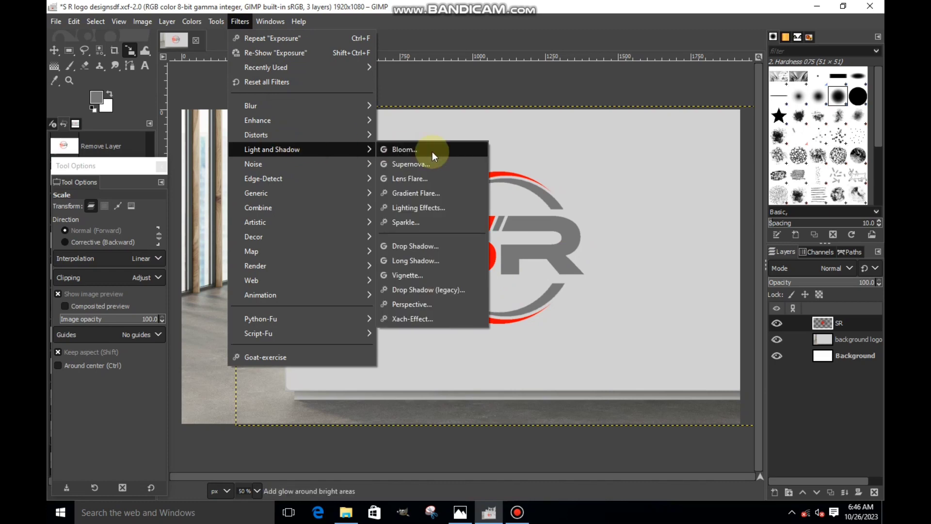
click(415, 260)
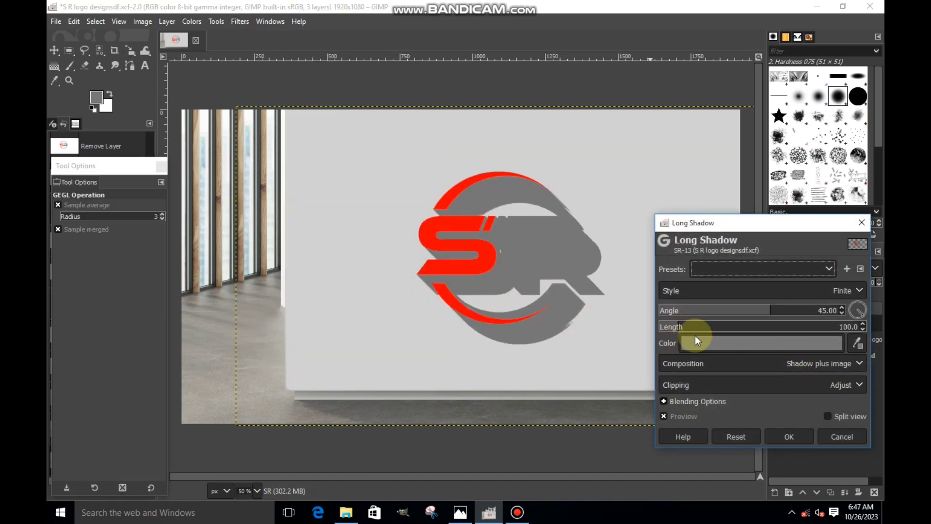
click(695, 340)
drag(668, 363, 561, 456)
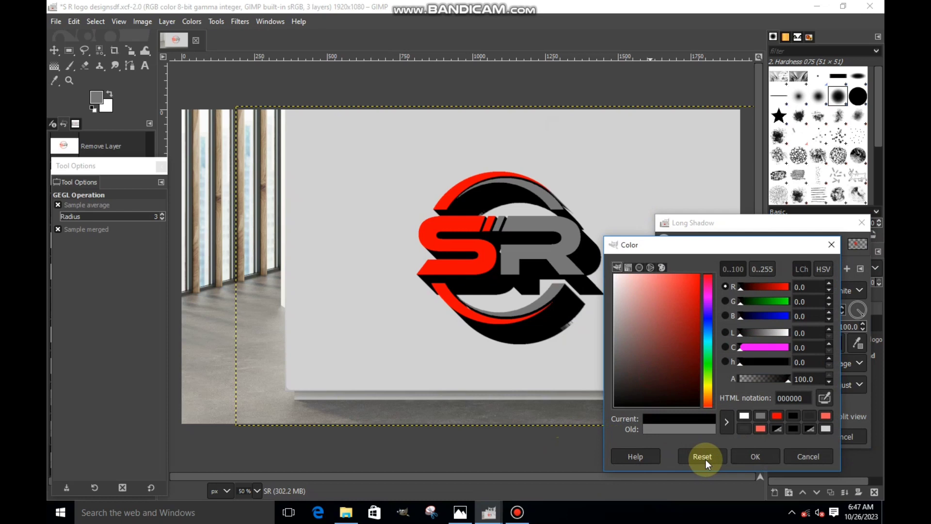
click(757, 456)
Step: Set the long shadow's angle to about 129.35 and its length to 12.4, and apply the filter
drag(667, 326, 662, 329)
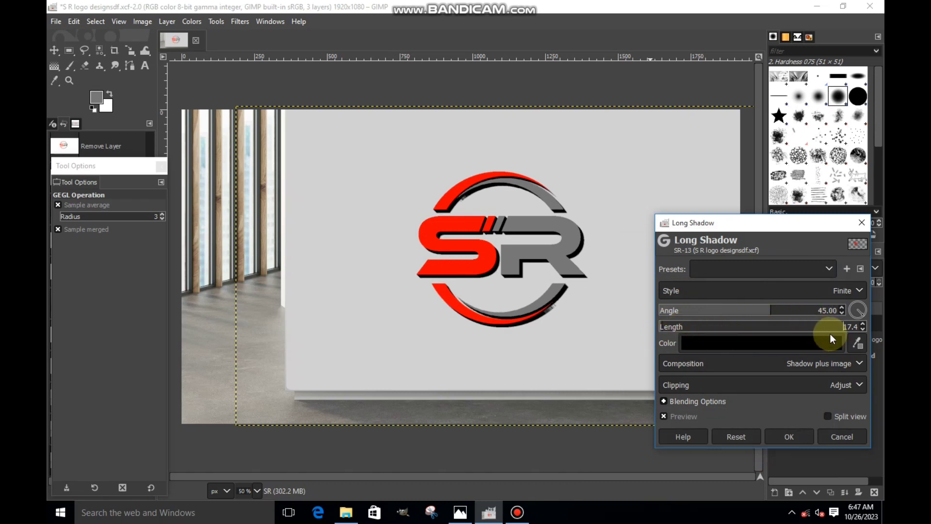
click(860, 313)
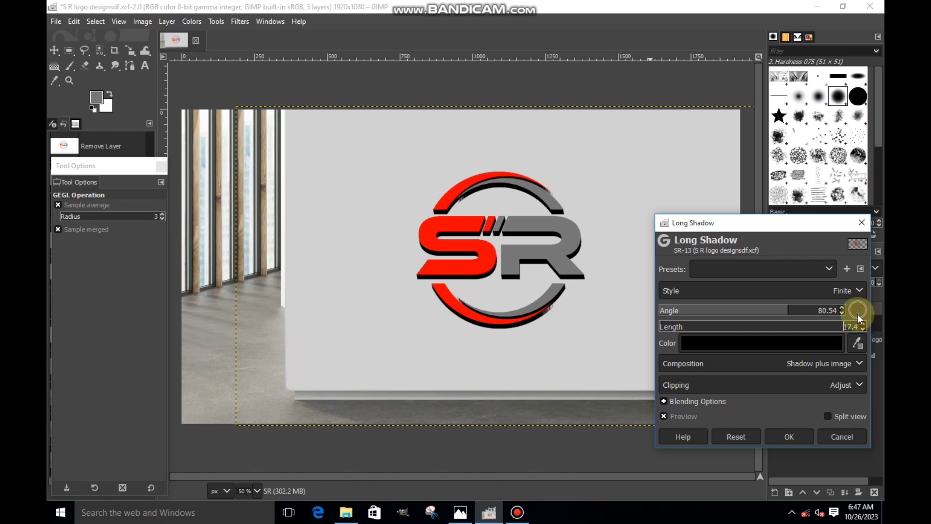
drag(858, 313, 854, 313)
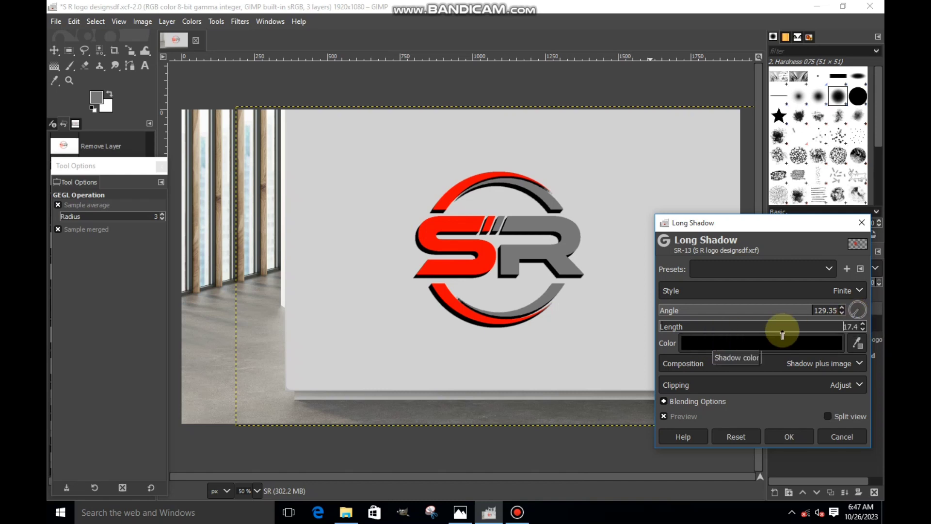
click(863, 330)
click(863, 331)
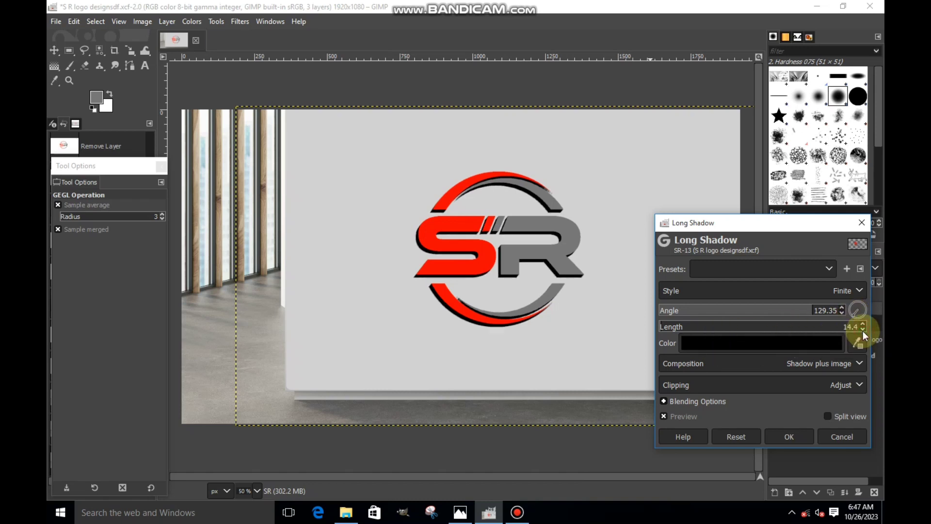
click(863, 330)
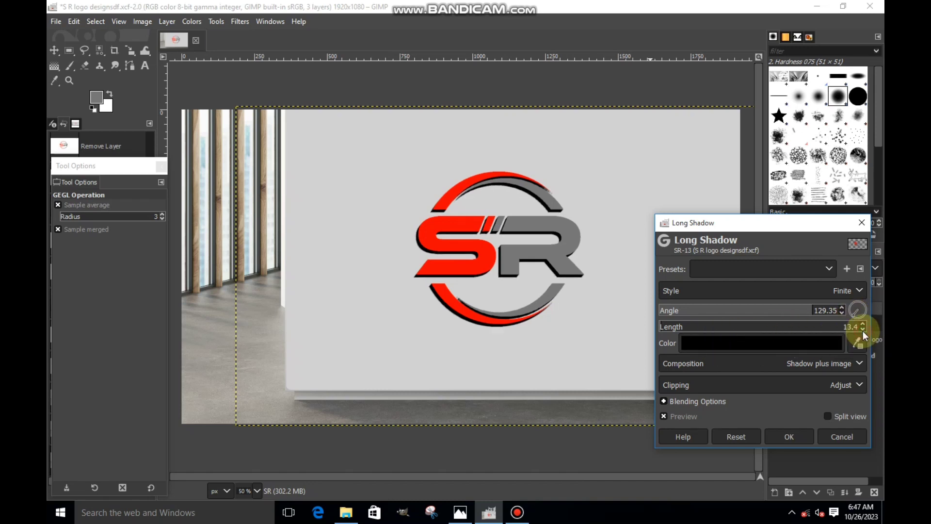
click(863, 331)
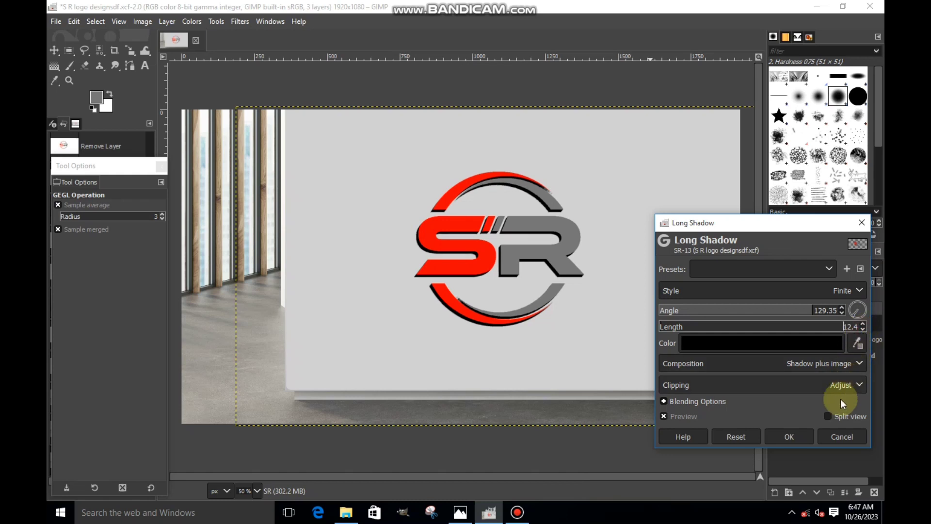
click(805, 435)
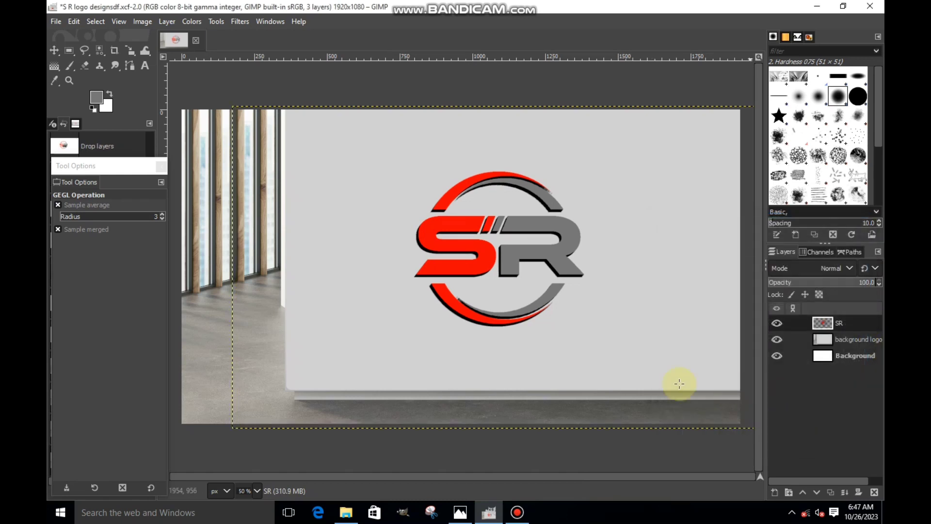
Step: Add the silver silk cloth texture image from the LOGO BACKGROUND folder as a layer and scale it to about 1704 × 690 px over the logo
click(346, 512)
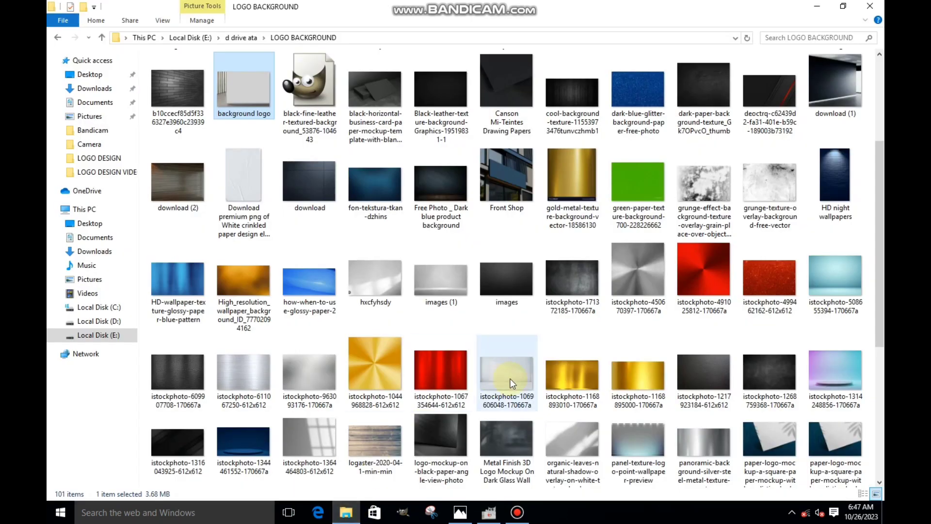
scroll(870, 204, up, 3)
drag(770, 121, 442, 276)
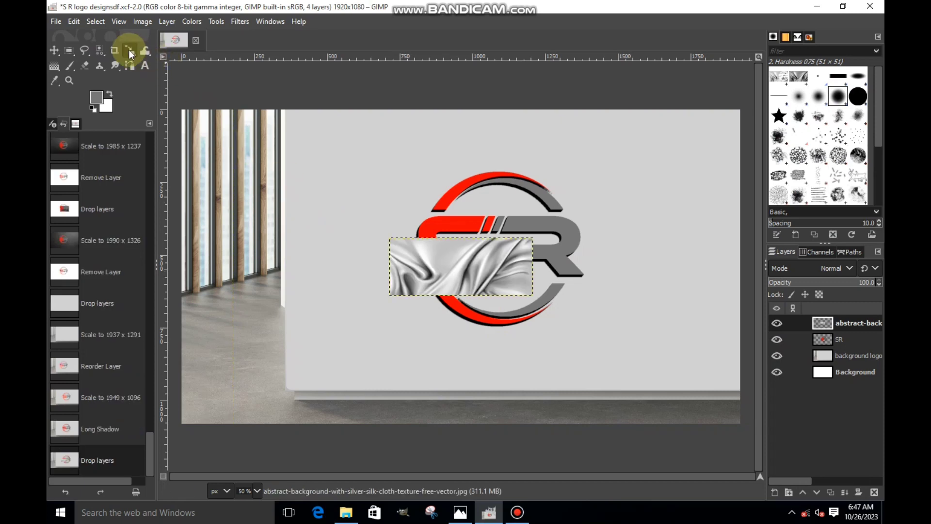
click(129, 49)
click(427, 189)
drag(568, 181, 248, 187)
drag(589, 286, 644, 377)
drag(502, 226, 407, 232)
click(718, 147)
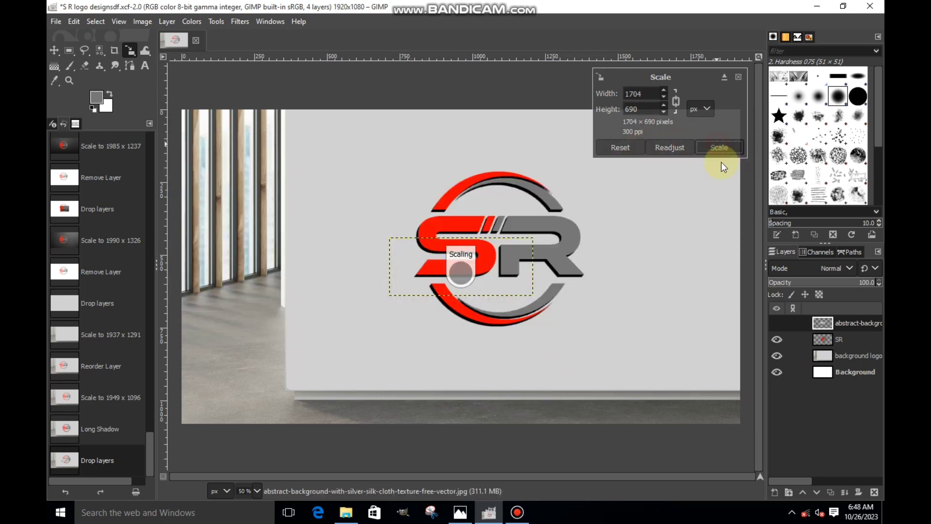
Step: Select the SR layer's shape from its alpha, invert the selection, and cut the silk texture outside the logo
click(827, 335)
right_click(823, 344)
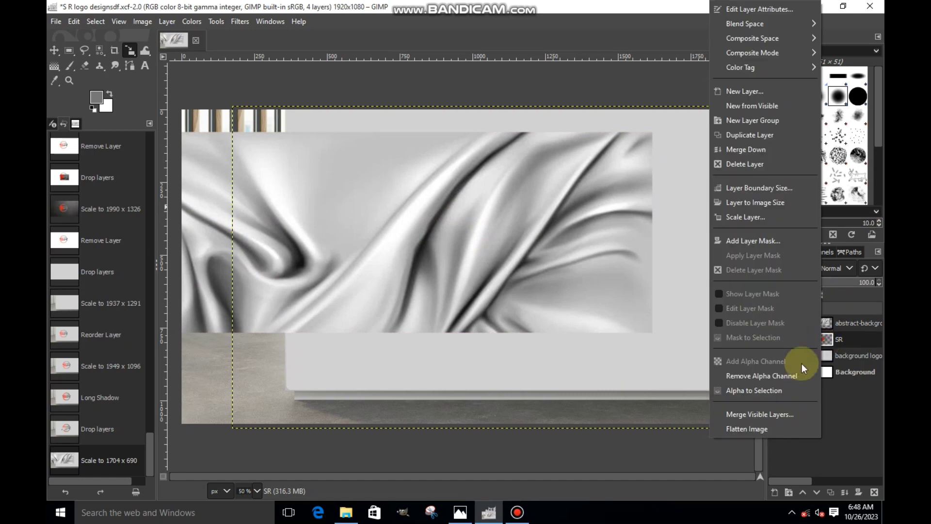
key(Escape)
alt+click(823, 339)
click(820, 323)
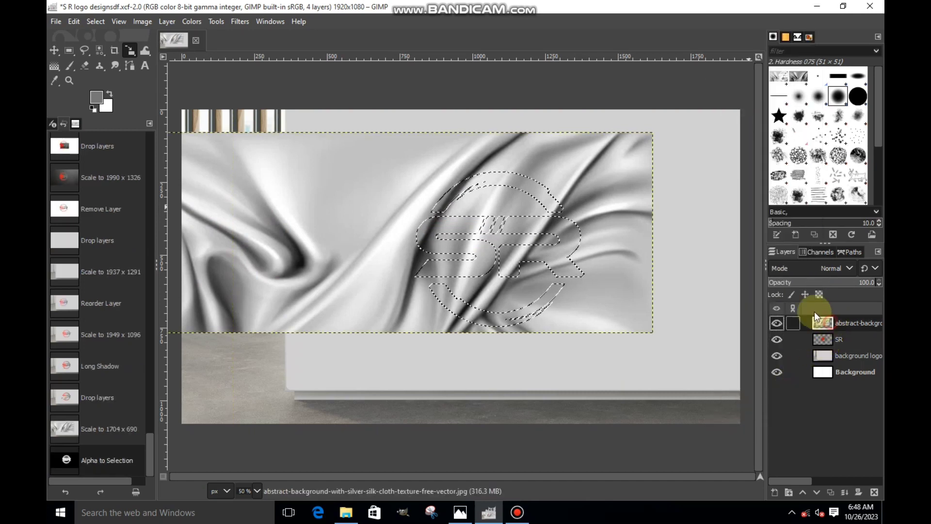
click(97, 22)
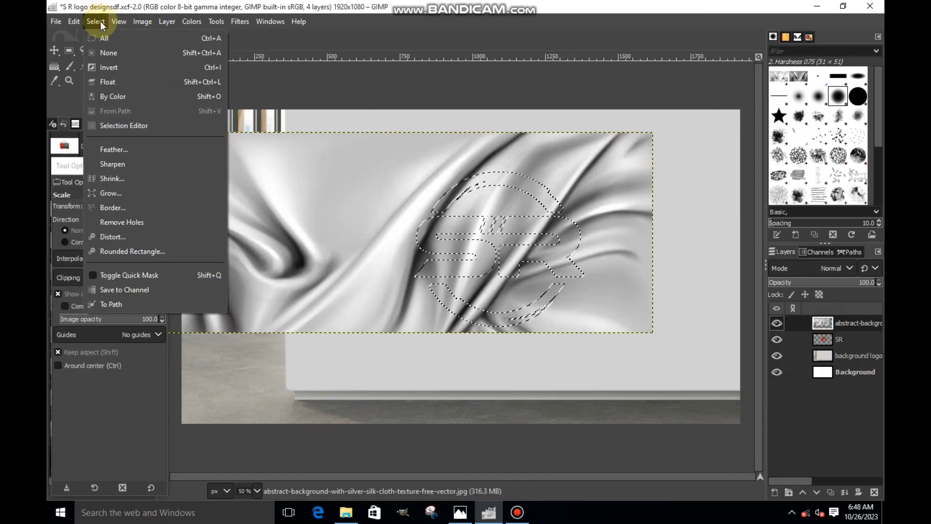
click(115, 72)
right_click(413, 209)
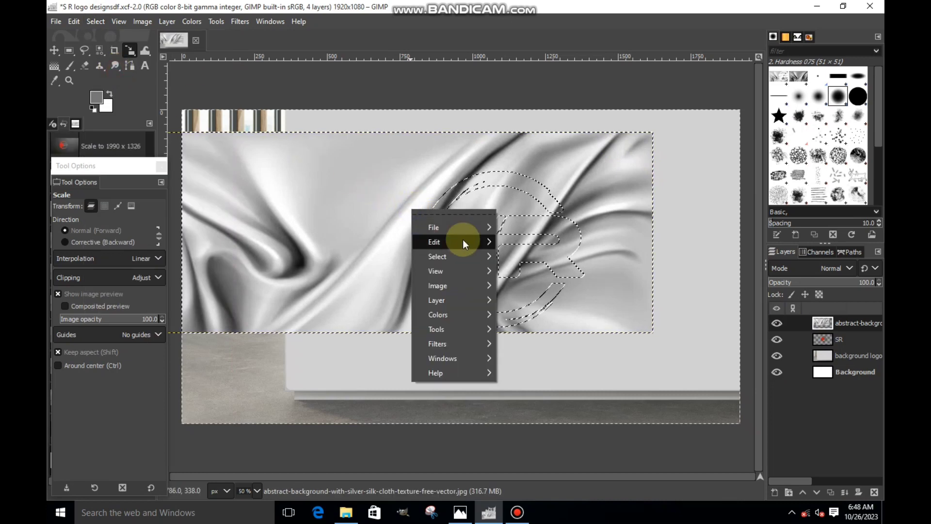
mouse_move(463, 240)
click(548, 195)
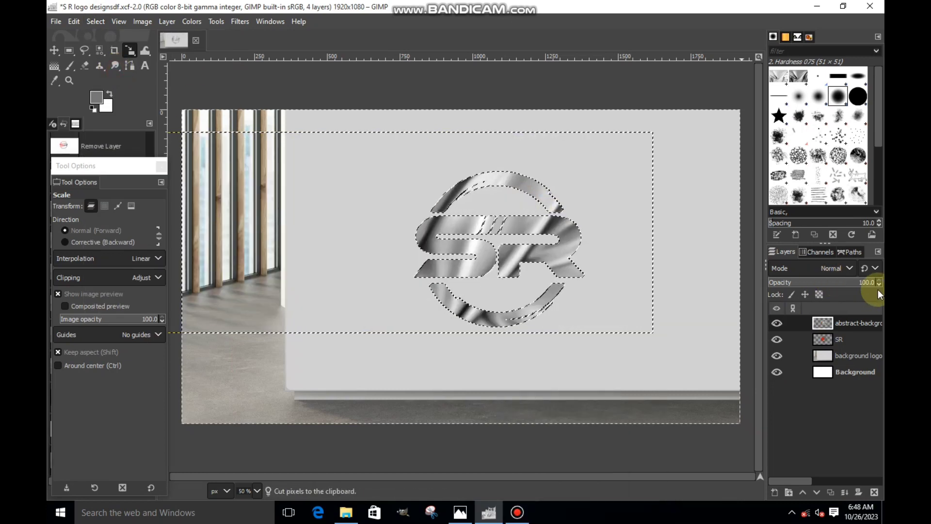
Step: Set the silk texture layer's blend mode to Grain merge and clear the selection
click(851, 270)
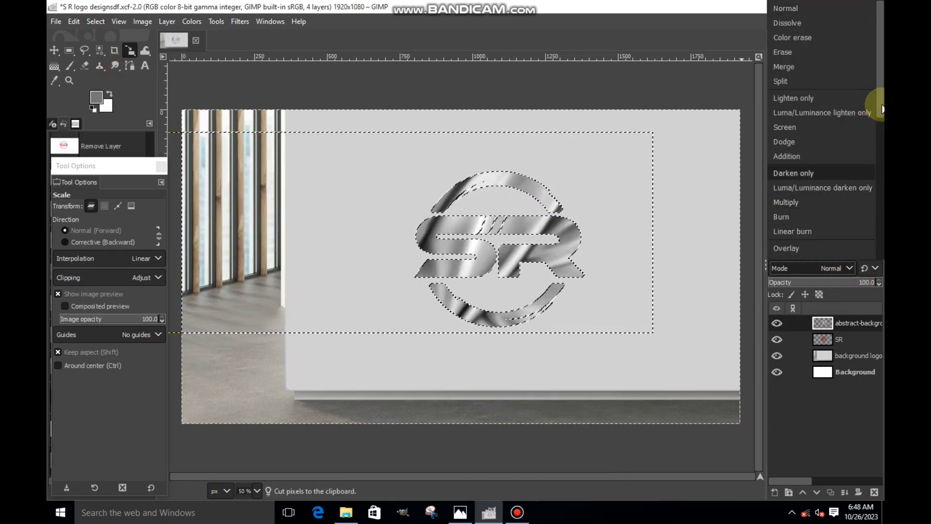
scroll(879, 146, down, 5)
scroll(881, 188, down, 2)
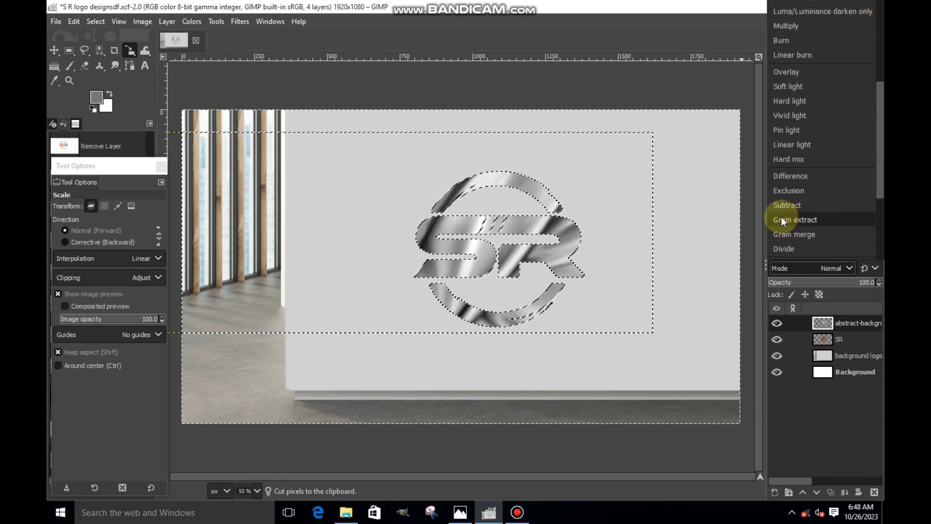
click(801, 234)
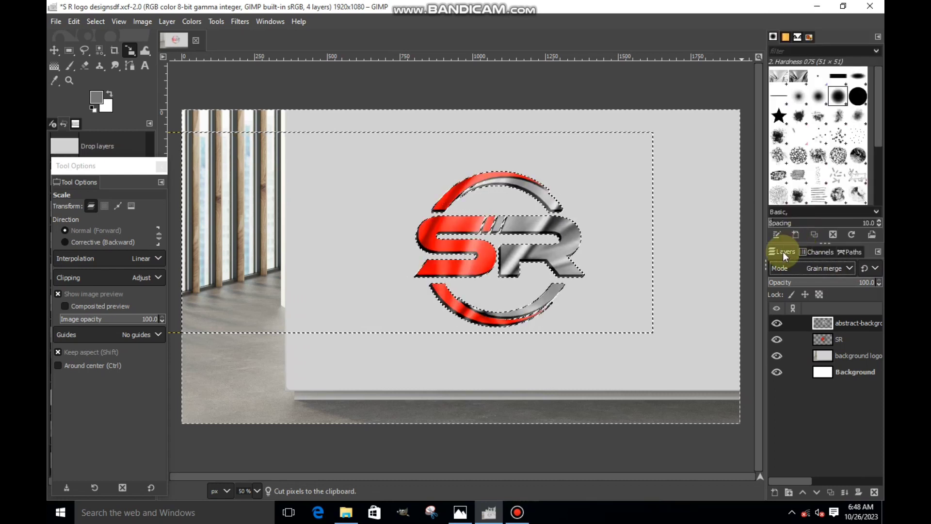
key(ctrl+z)
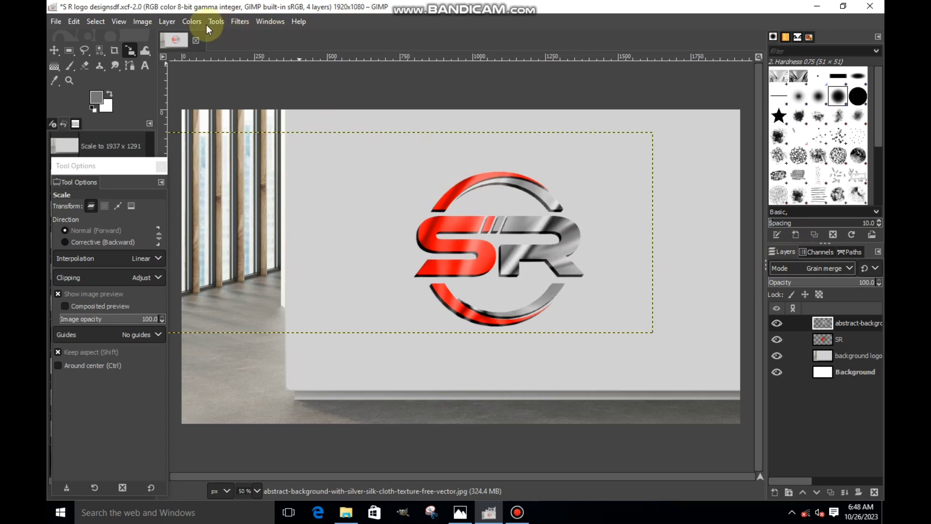
Step: Darken the silk texture layer with the Exposure adjustment at about -0.872
click(193, 22)
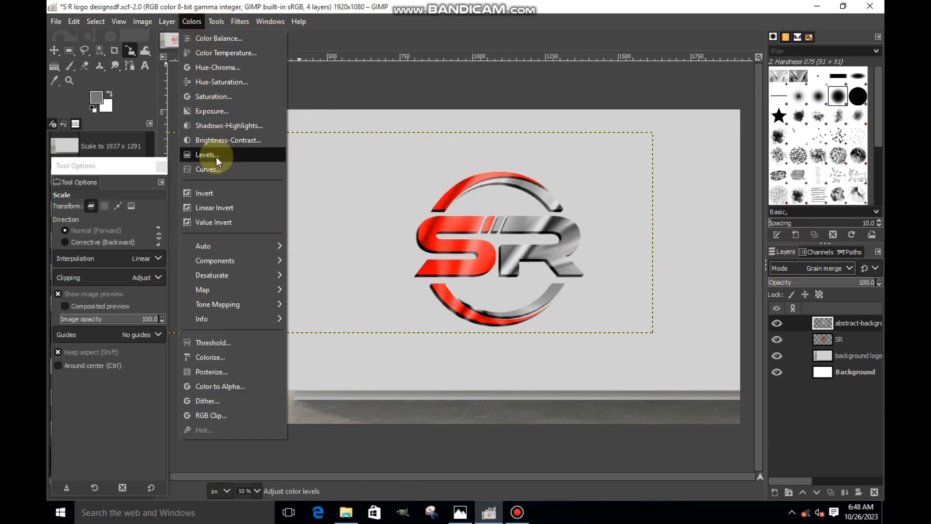
click(211, 111)
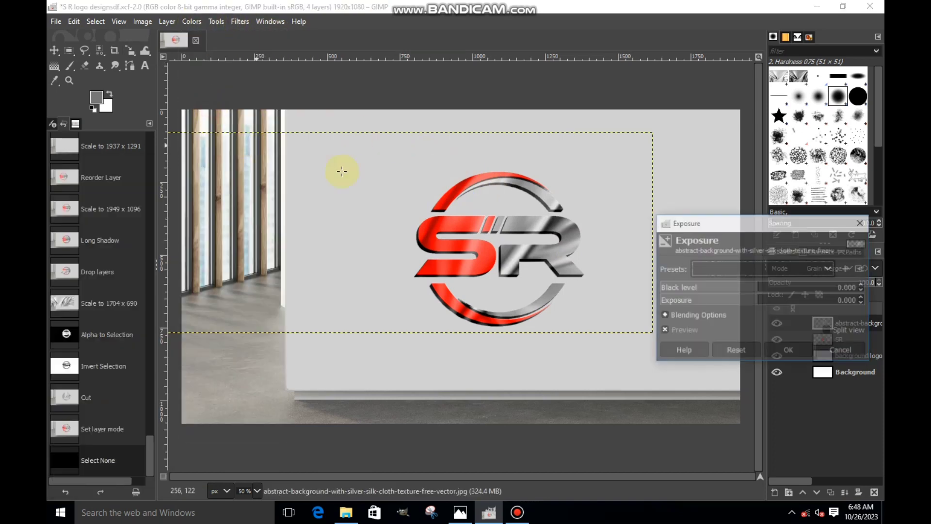
click(749, 300)
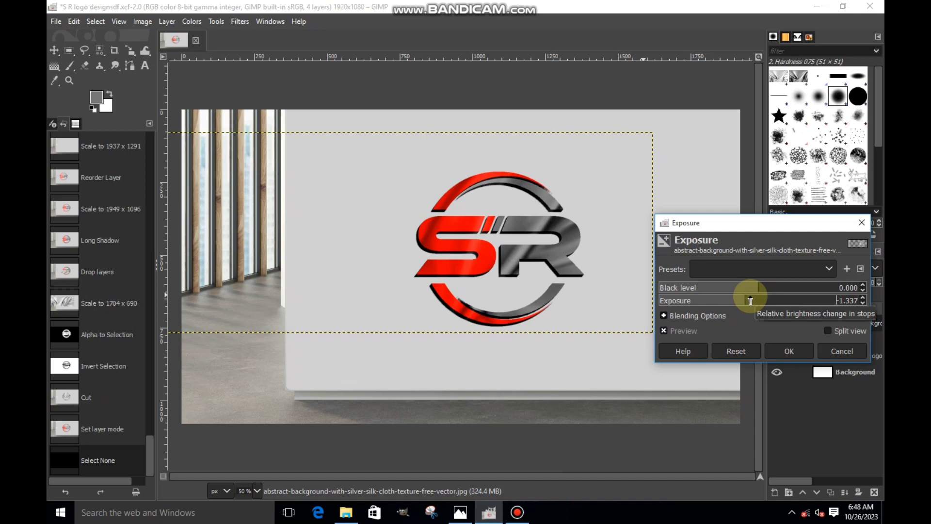
drag(750, 300, 750, 305)
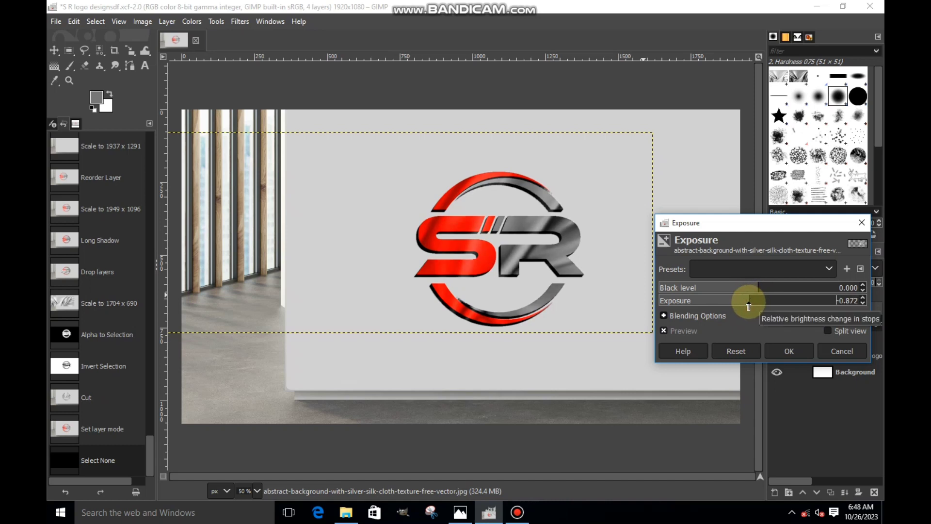
click(800, 351)
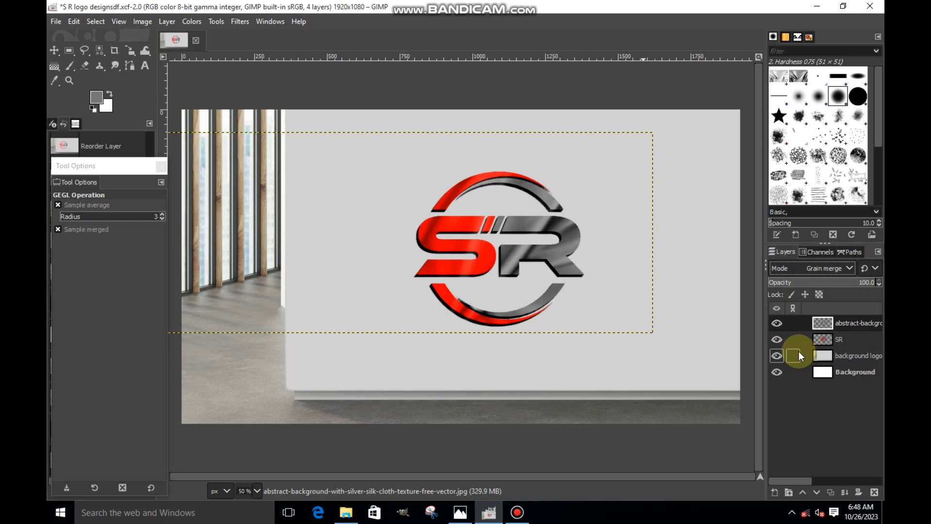
Step: Merge the silk texture layer down into the SR layer
click(841, 327)
right_click(841, 331)
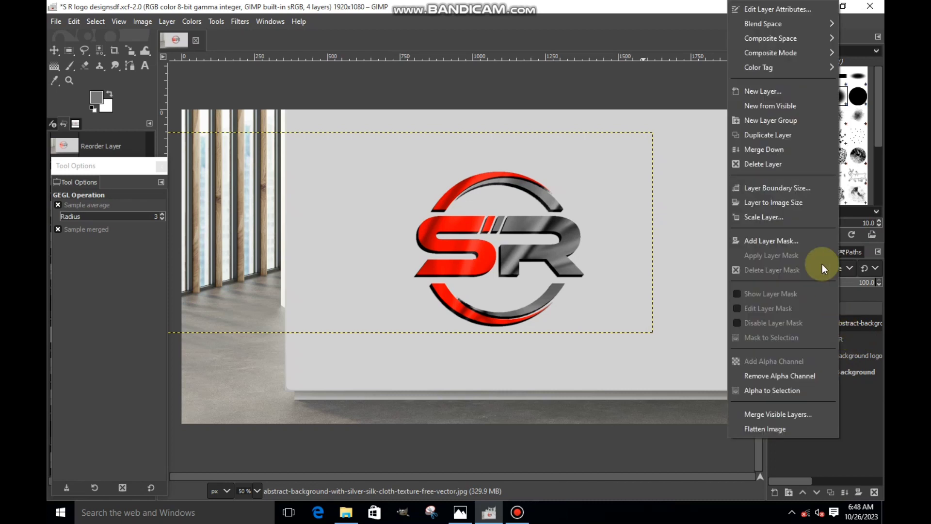
click(767, 150)
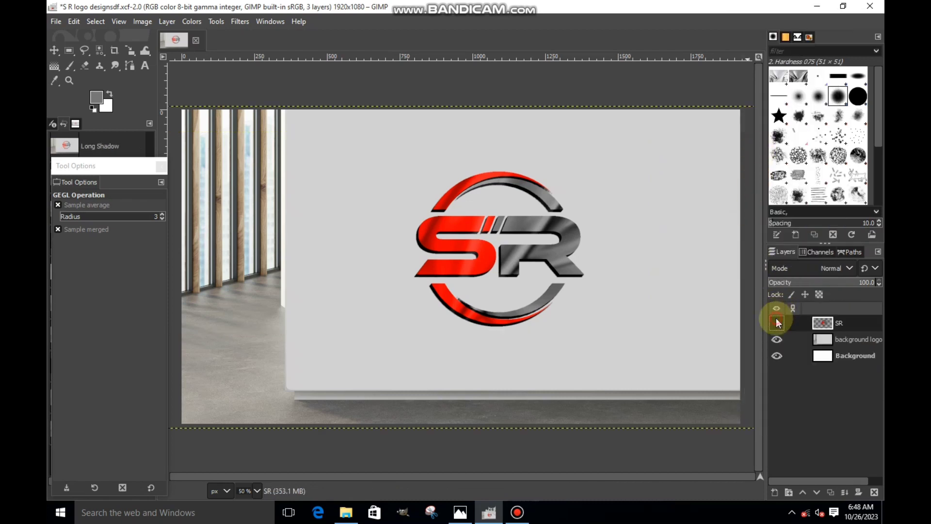
Step: Start a Drop Shadow on the SR layer with unlinked offsets X about -2.065 and Y about 11.613, blur radius 9.32 and opacity 0.884
click(242, 22)
mouse_move(293, 150)
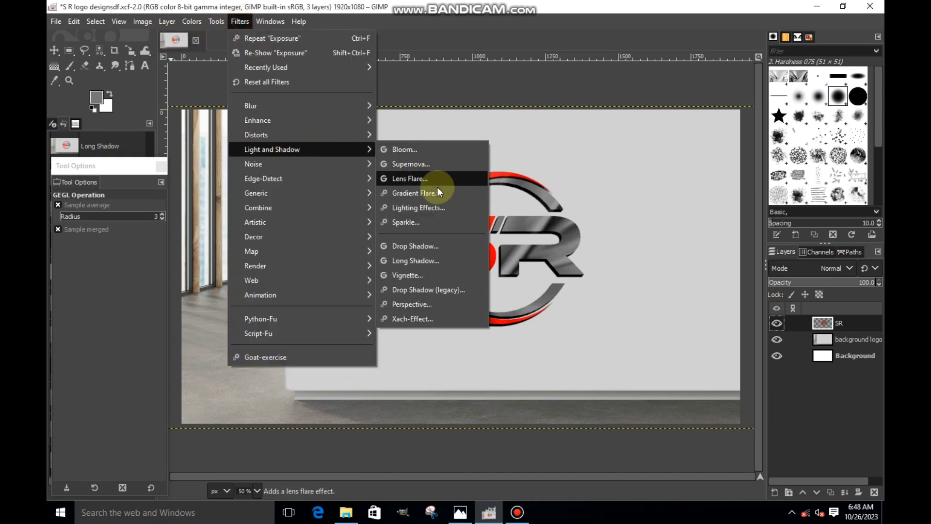
click(429, 246)
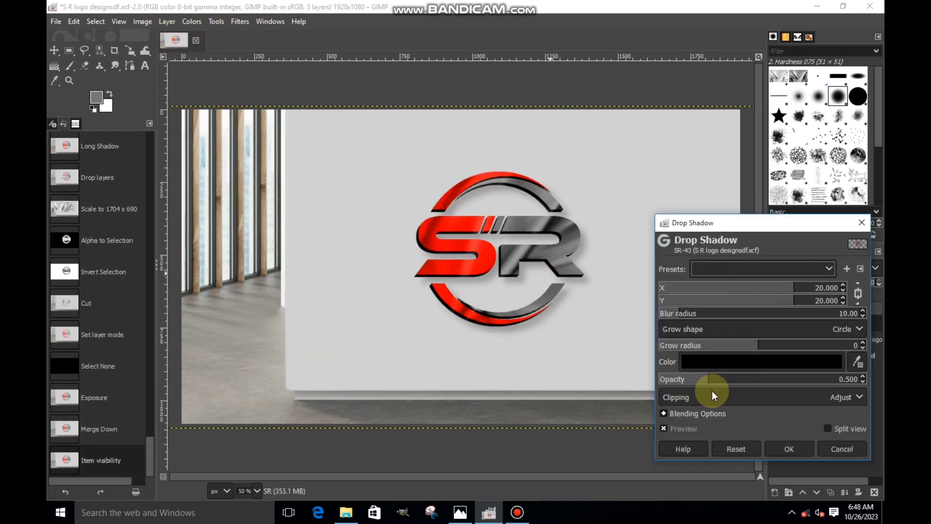
click(745, 378)
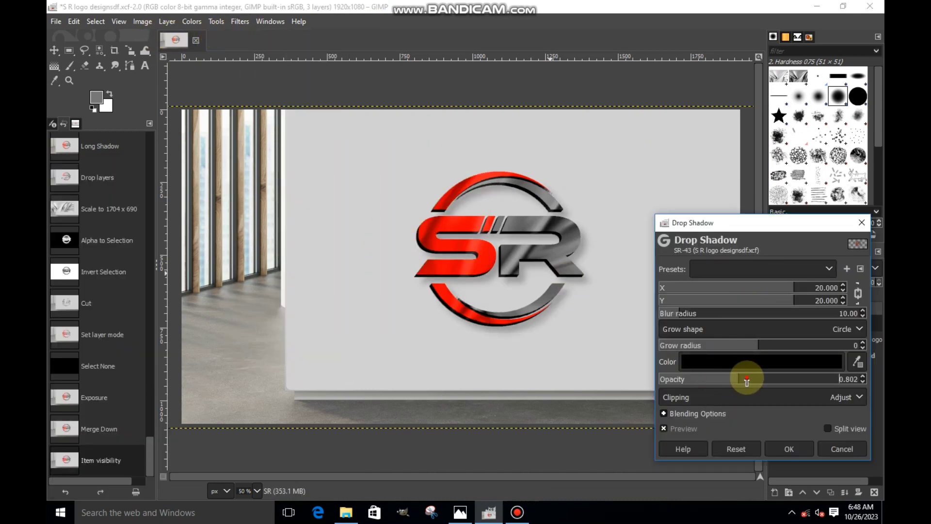
click(771, 293)
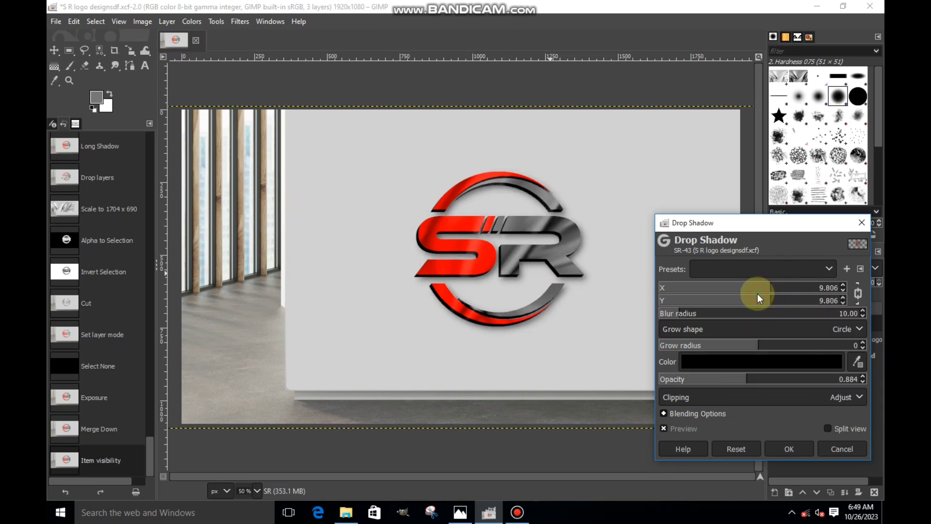
click(745, 297)
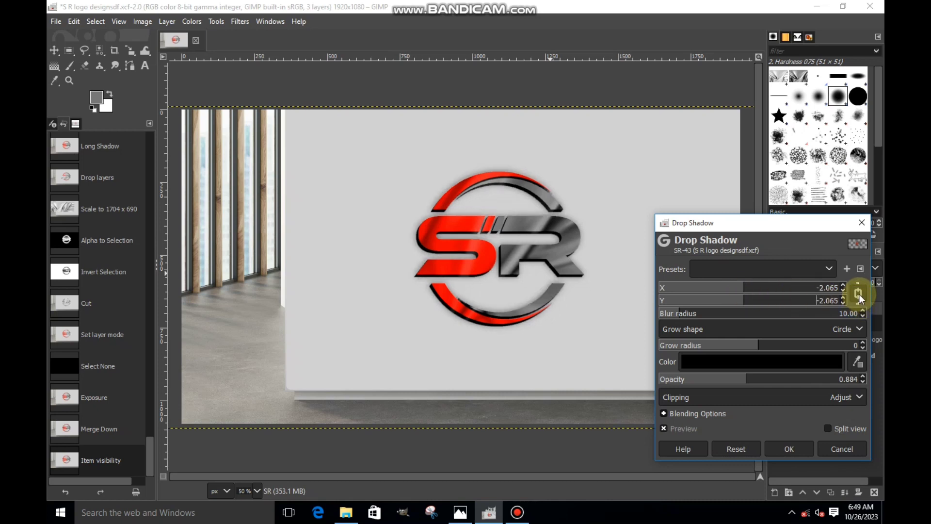
click(776, 303)
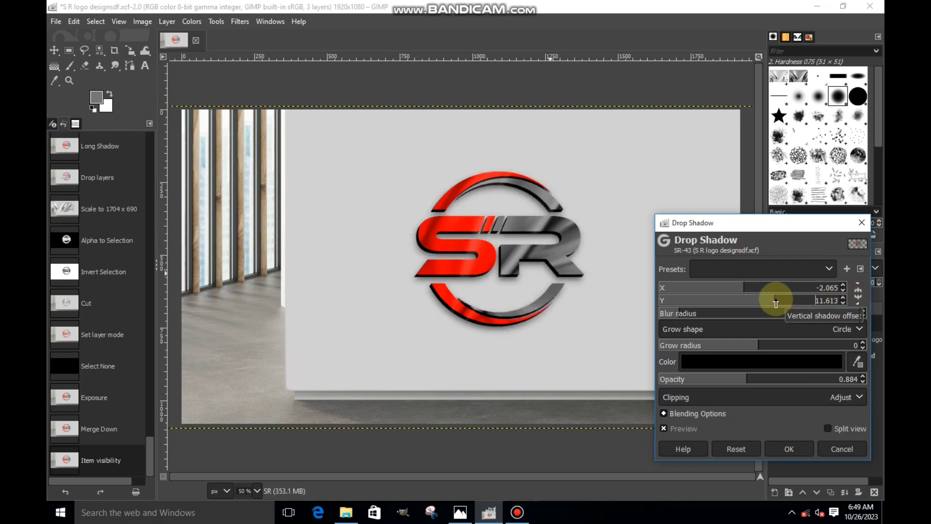
click(679, 313)
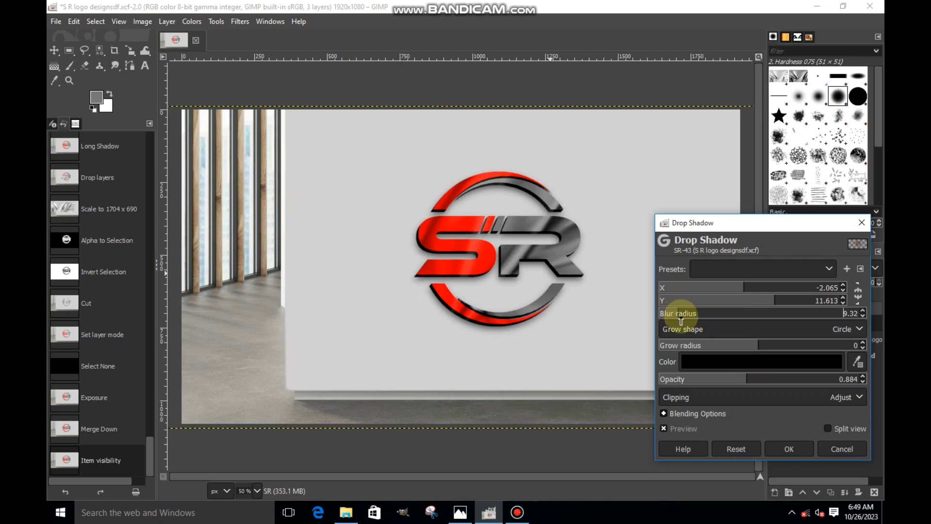
Step: Adjust the drop shadow to X about -9.032, Y about 5.419 and opacity about 1.140, and apply it to the SR layer
click(762, 379)
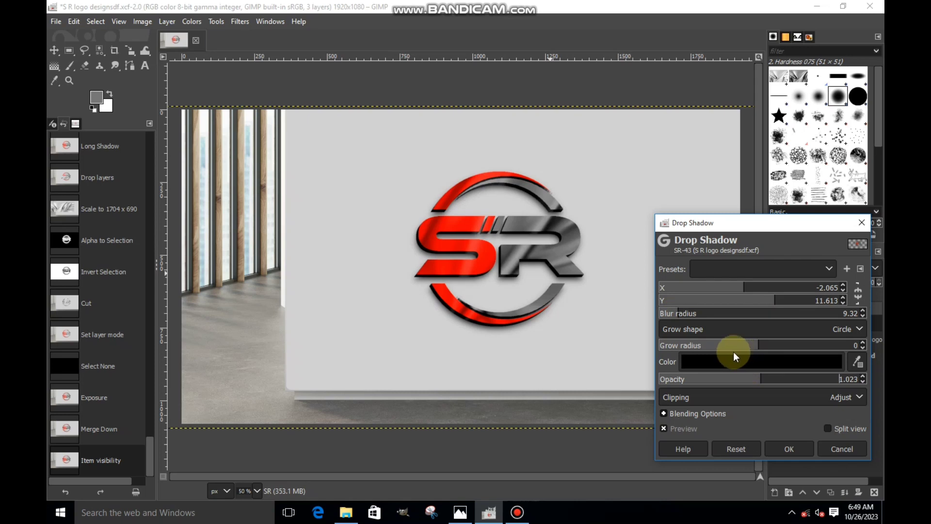
click(727, 287)
drag(728, 287, 721, 291)
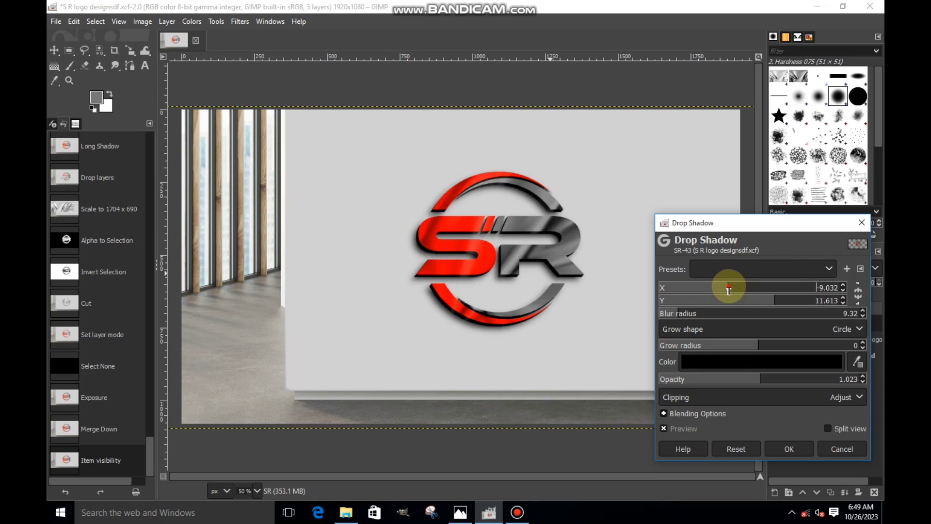
click(736, 294)
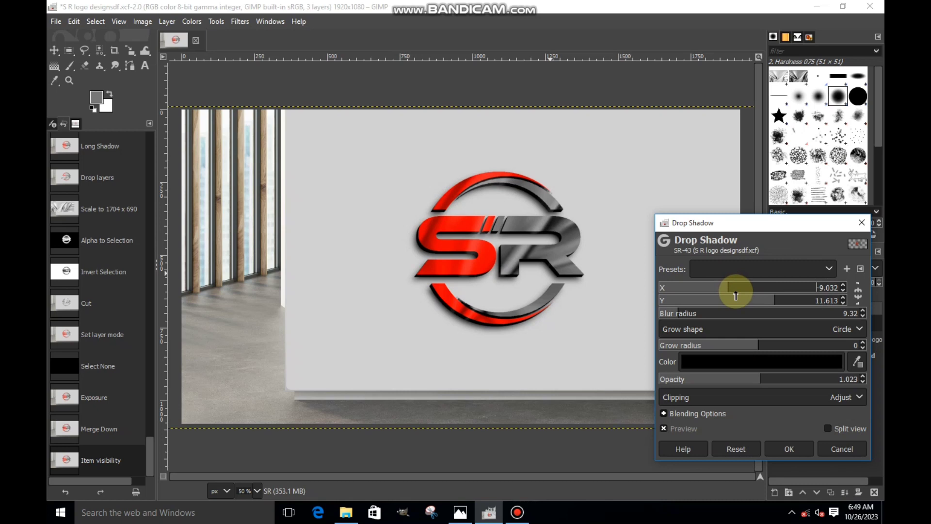
click(768, 302)
click(768, 302)
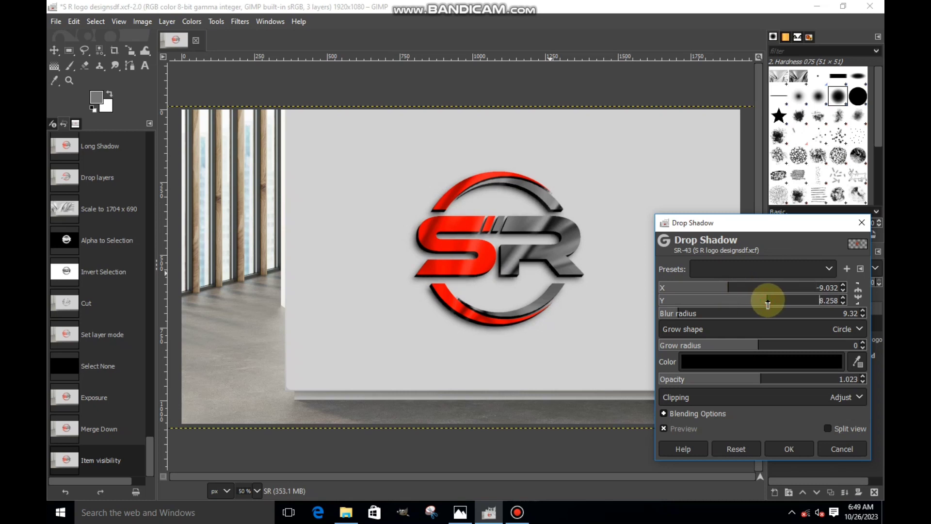
click(760, 302)
click(773, 379)
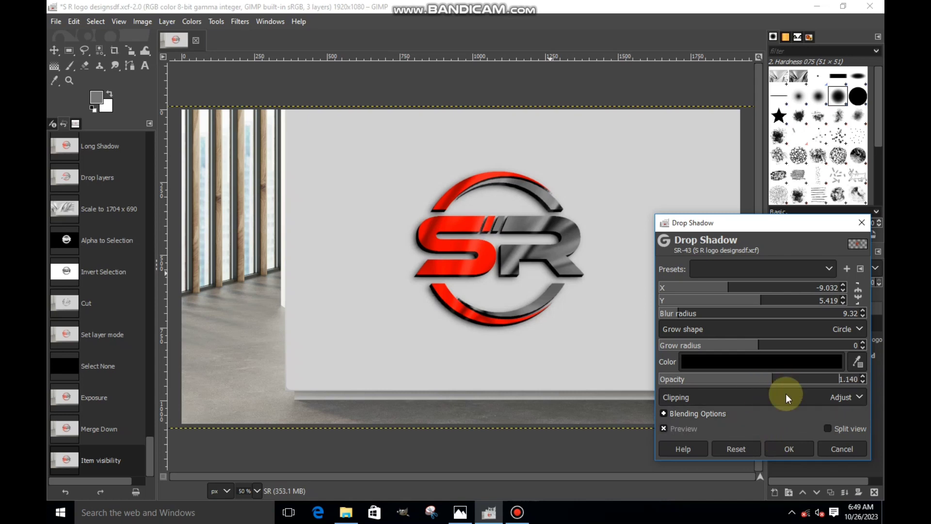
click(782, 445)
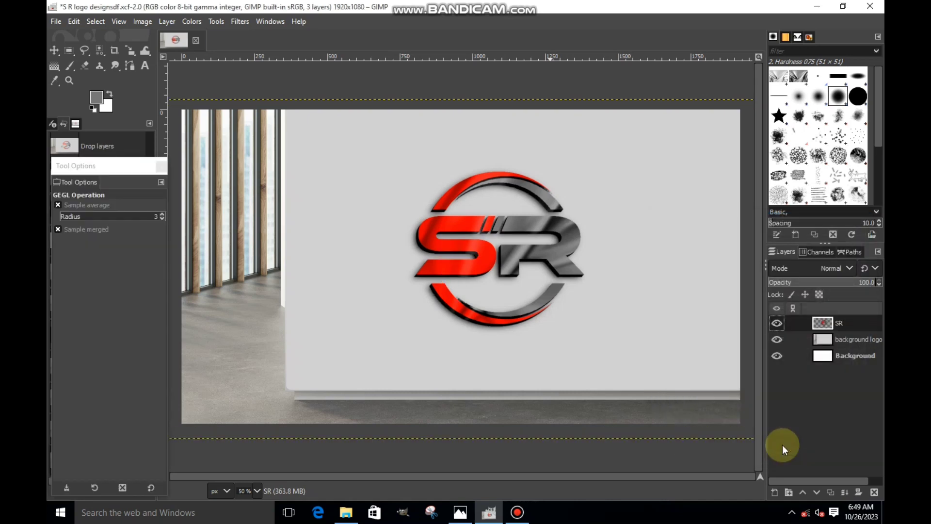